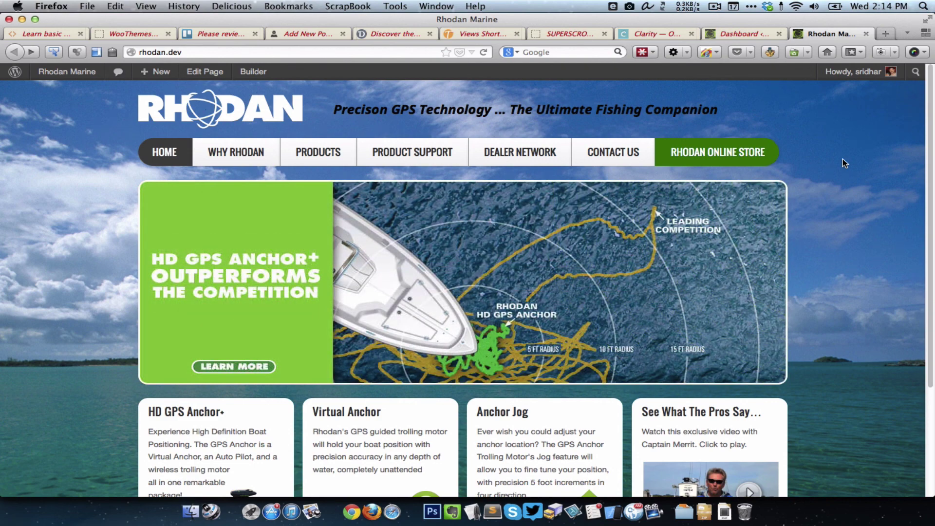
Step: Open the dev site's ProStaff page under Why Rhodan, then view the live rhodanmarine.com/prostaff.html page in Chrome
{"action": "mouse_move", "coordinate": [251, 155]}
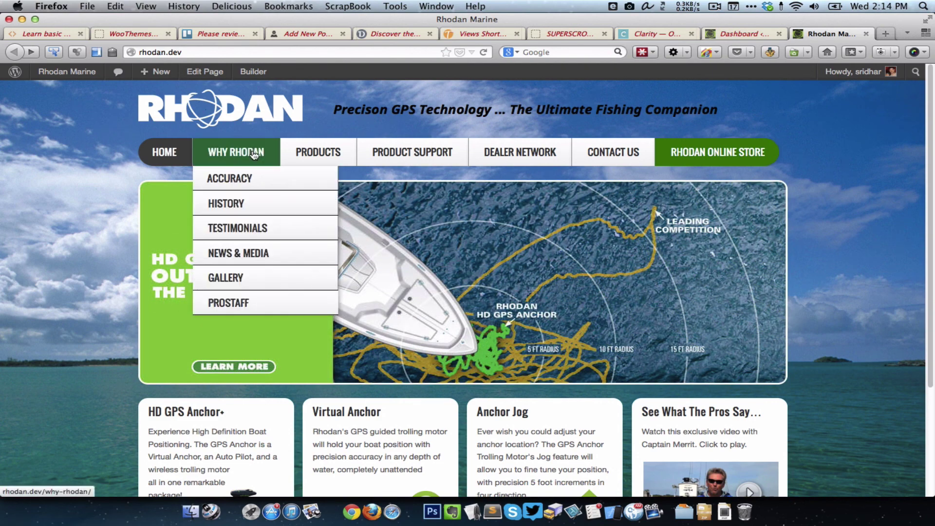
{"action": "left_click", "coordinate": [253, 306]}
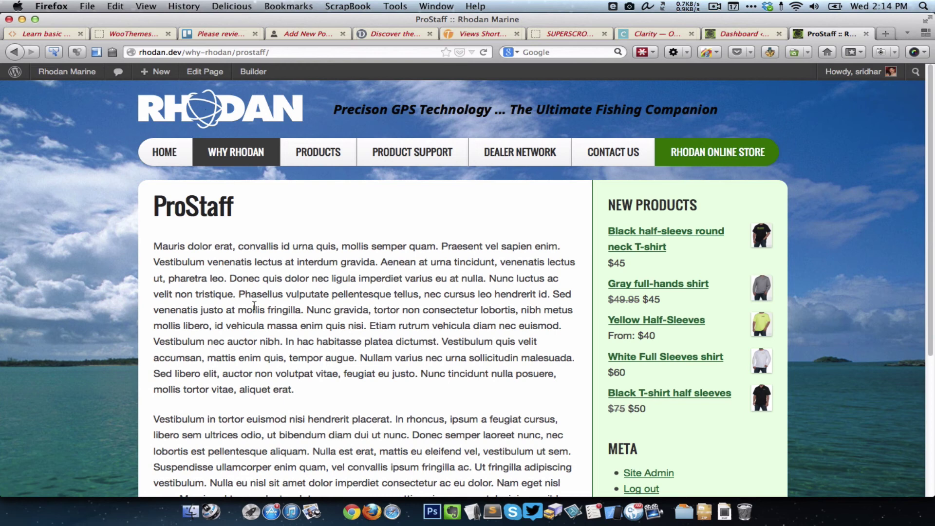
{"action": "key", "text": "super+Tab"}
{"action": "key", "text": "super+Tab"}
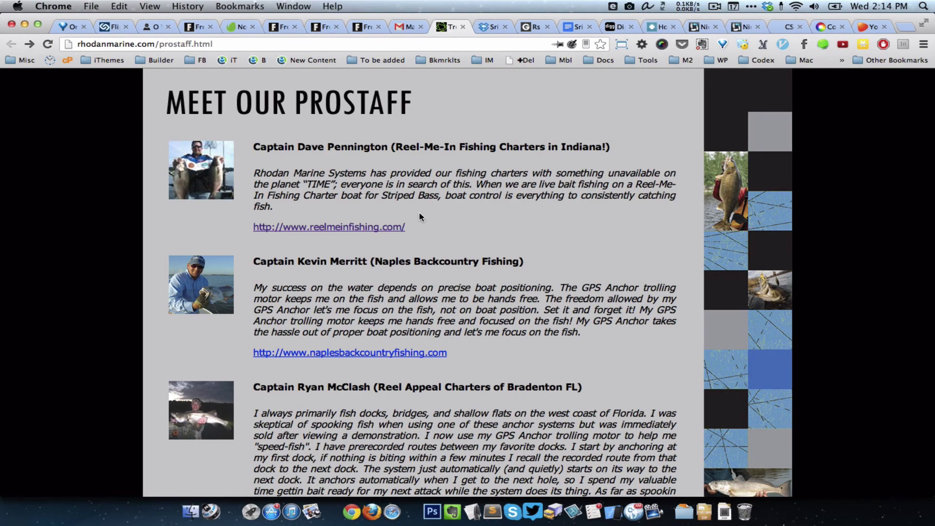
{"action": "scroll", "coordinate": [420, 229], "scroll_direction": "down", "scroll_amount": 15}
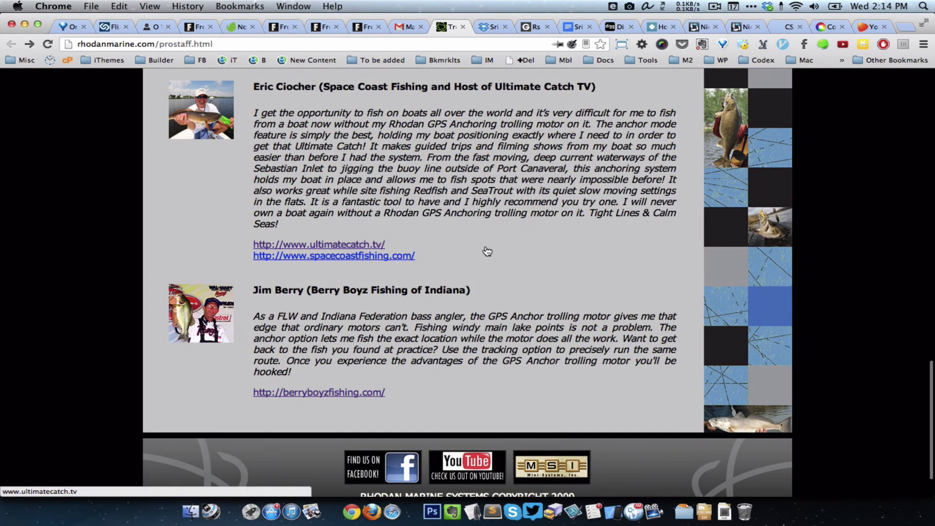
{"action": "scroll", "coordinate": [485, 248], "scroll_direction": "up", "scroll_amount": 15}
{"action": "scroll", "coordinate": [486, 247], "scroll_direction": "up", "scroll_amount": 5}
{"action": "scroll", "coordinate": [485, 246], "scroll_direction": "down", "scroll_amount": 11}
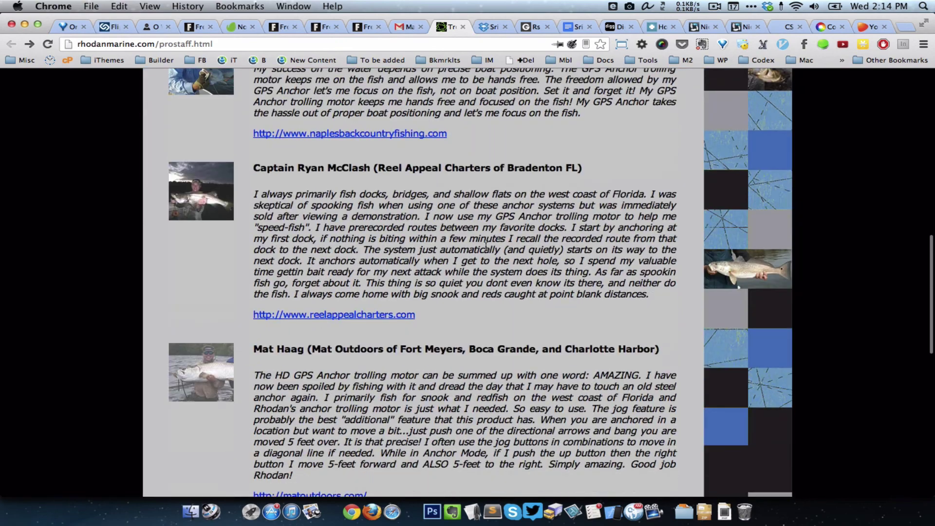
{"action": "scroll", "coordinate": [486, 247], "scroll_direction": "down", "scroll_amount": 8}
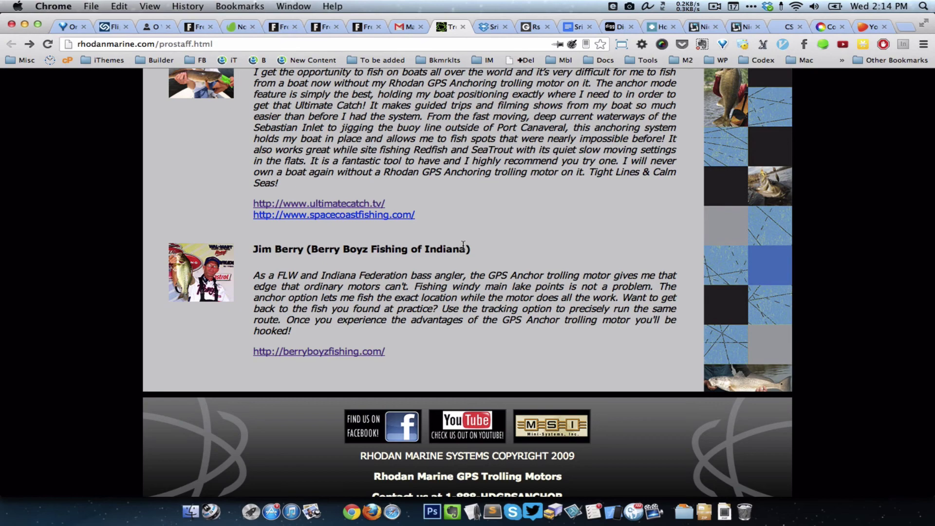
{"action": "scroll", "coordinate": [463, 245], "scroll_direction": "up", "scroll_amount": 20}
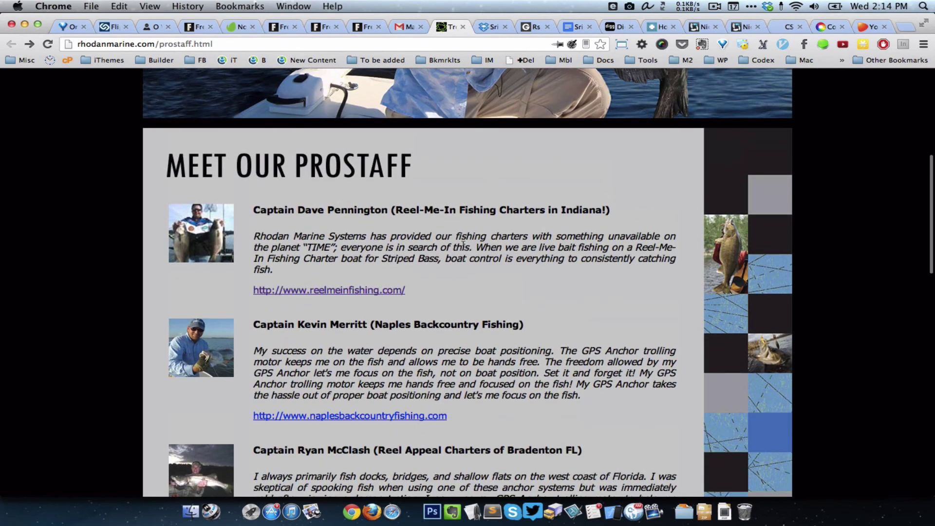
{"action": "scroll", "coordinate": [464, 244], "scroll_direction": "down", "scroll_amount": 3}
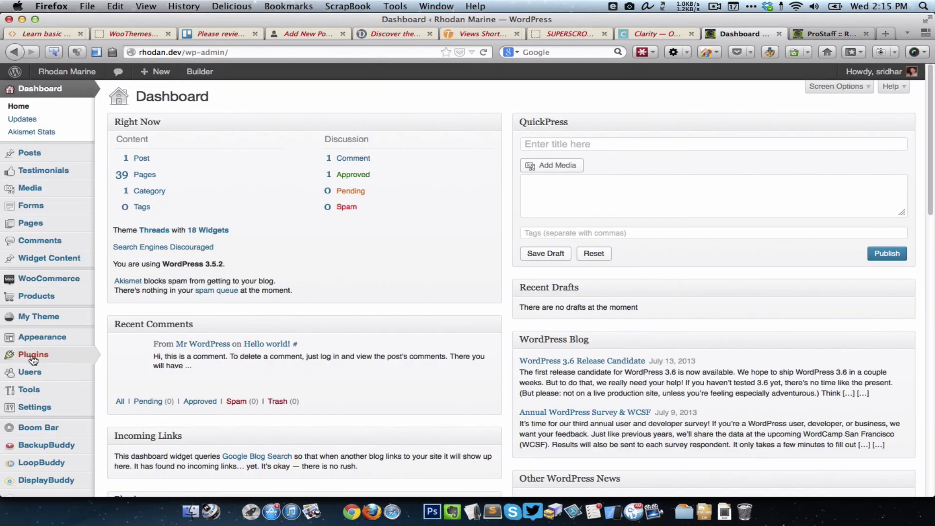
Step: Install and activate the Types plugin found by searching 'types', then open Custom Types and Taxonomies
{"action": "mouse_move", "coordinate": [82, 356]}
{"action": "left_click", "coordinate": [146, 373]}
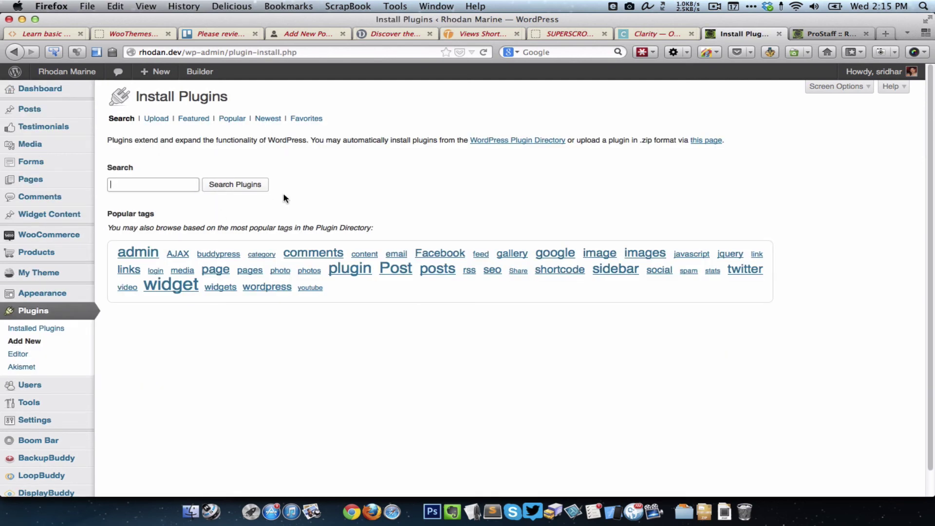
{"action": "type", "text": "types"}
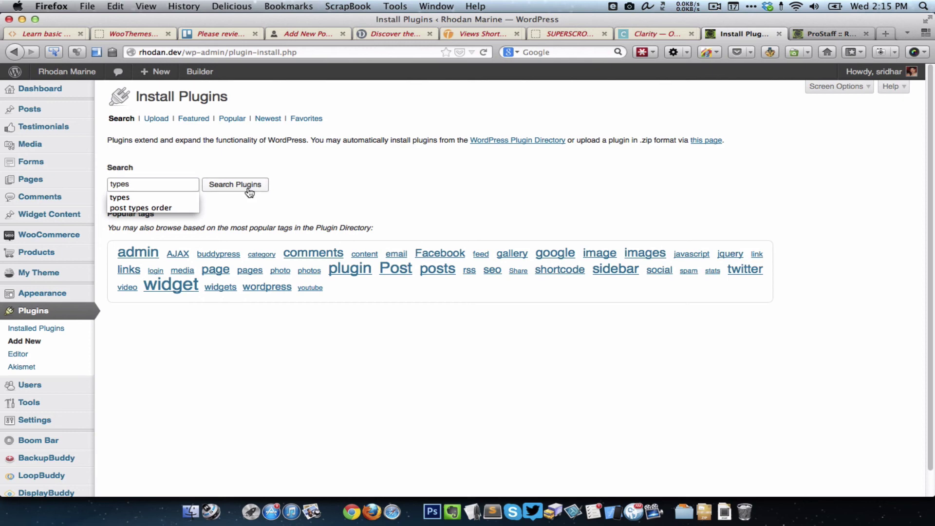
{"action": "left_click", "coordinate": [246, 189]}
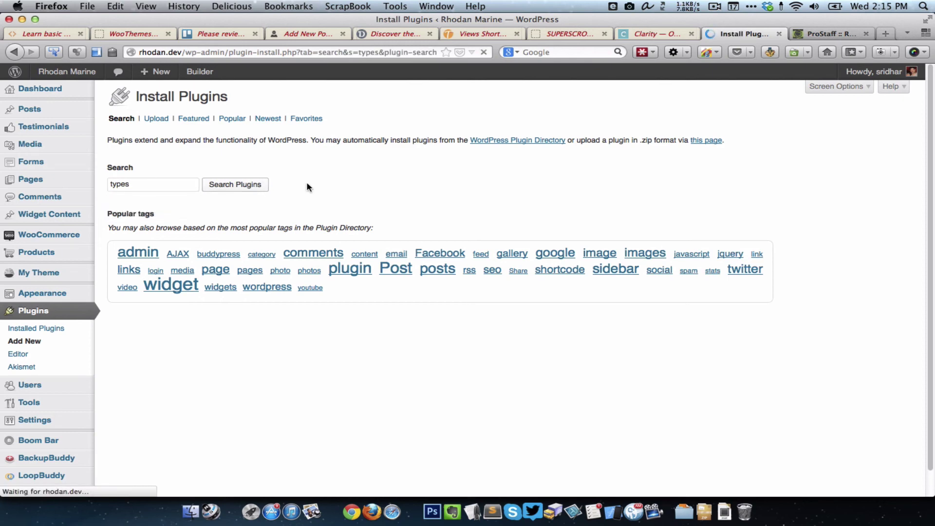
{"action": "left_click", "coordinate": [161, 205]}
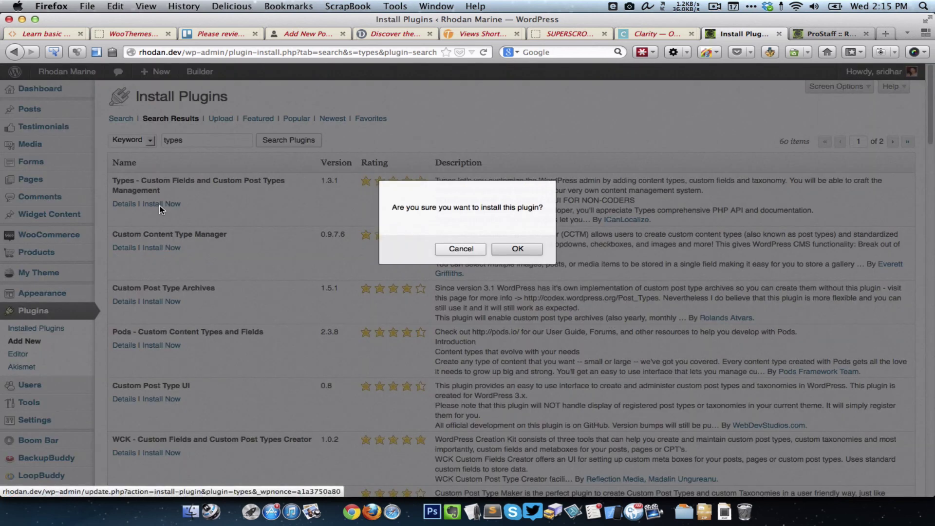
{"action": "key", "text": "Return"}
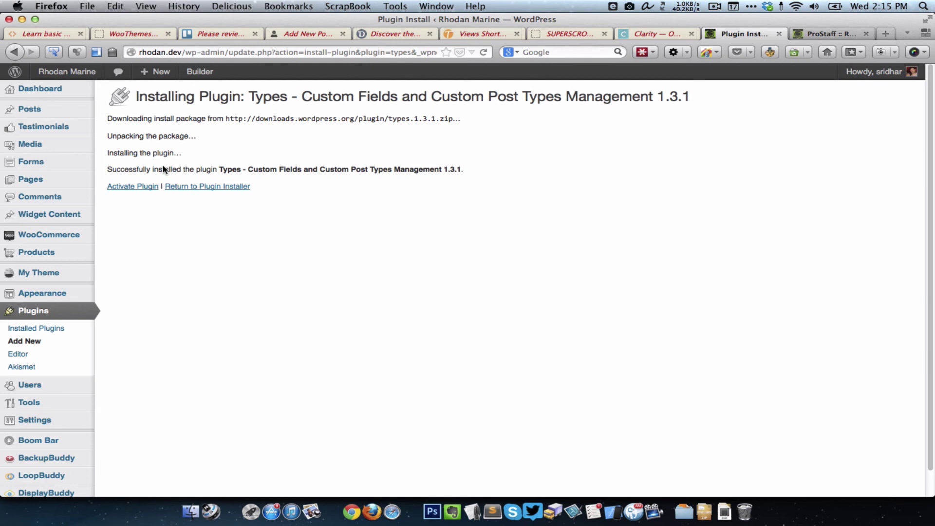
{"action": "left_click", "coordinate": [129, 187]}
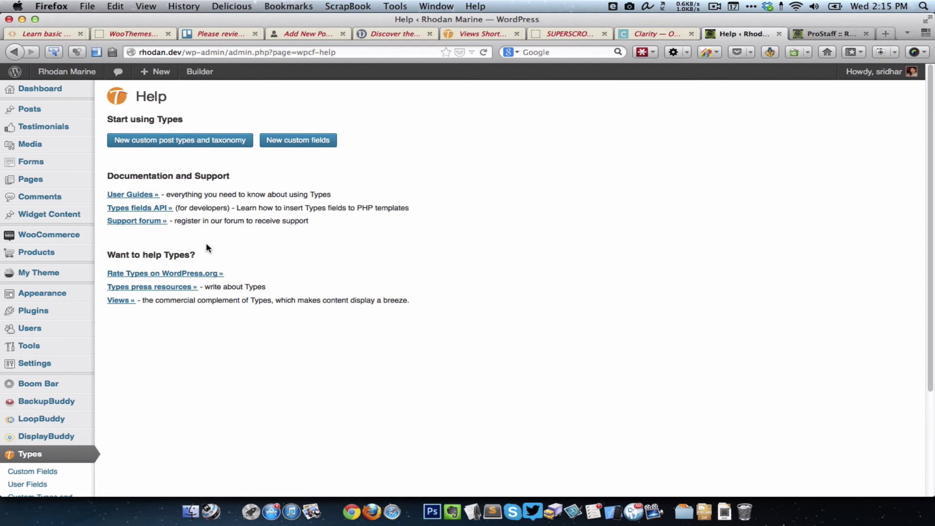
{"action": "scroll", "coordinate": [206, 247], "scroll_direction": "down", "scroll_amount": 5}
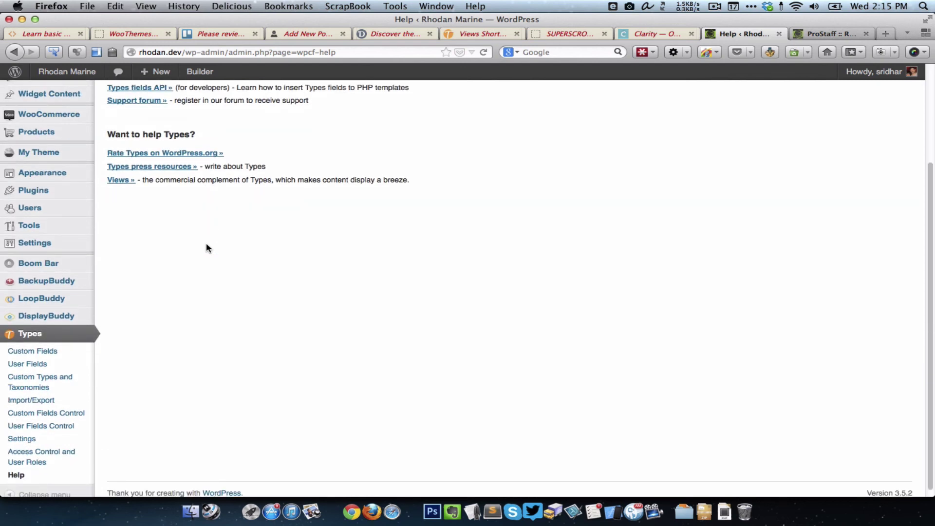
{"action": "left_click", "coordinate": [52, 386]}
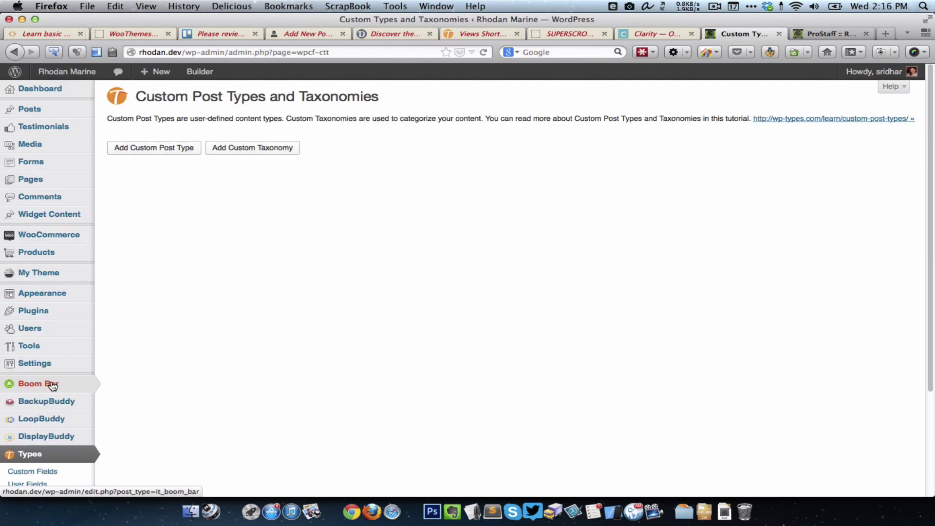
Step: Start a new custom post type with the plural name ProStaff
{"action": "left_click", "coordinate": [171, 153]}
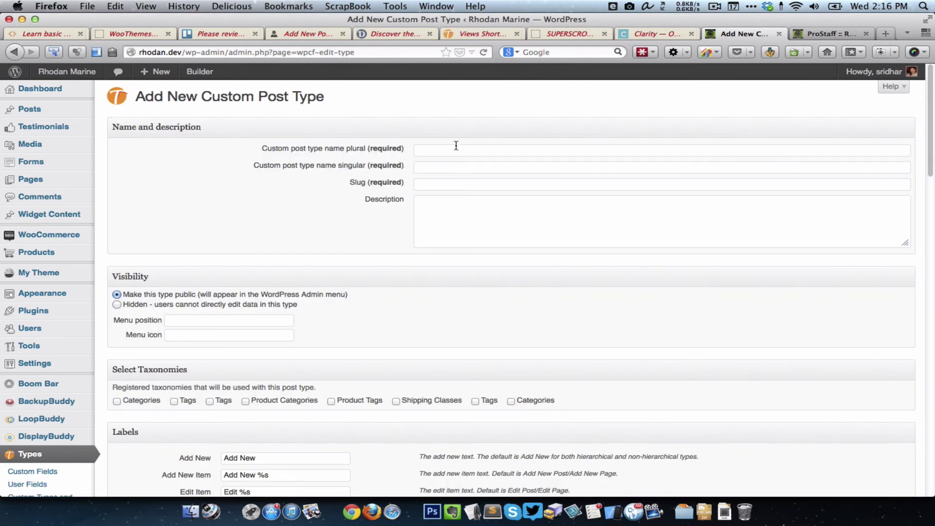
{"action": "left_click", "coordinate": [451, 148]}
{"action": "type", "text": "Pro"}
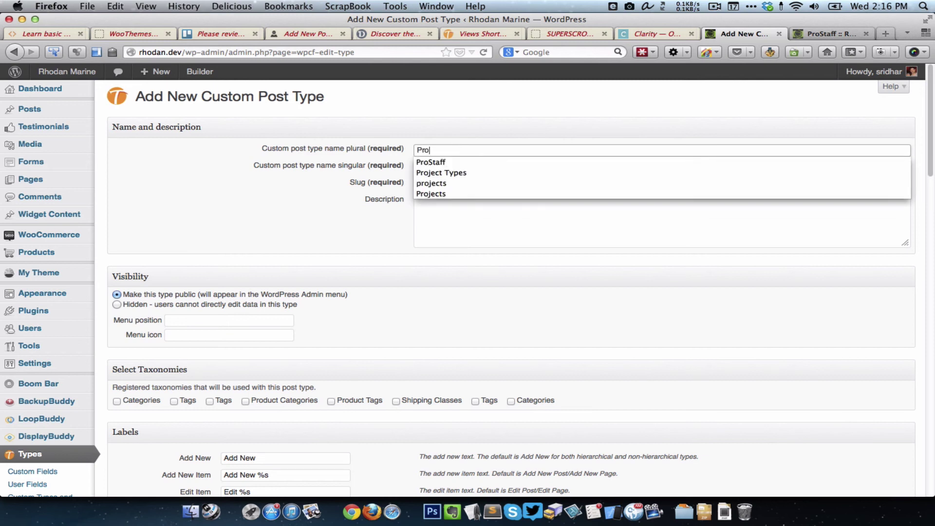
{"action": "key", "text": "Down"}
{"action": "key", "text": "Tab"}
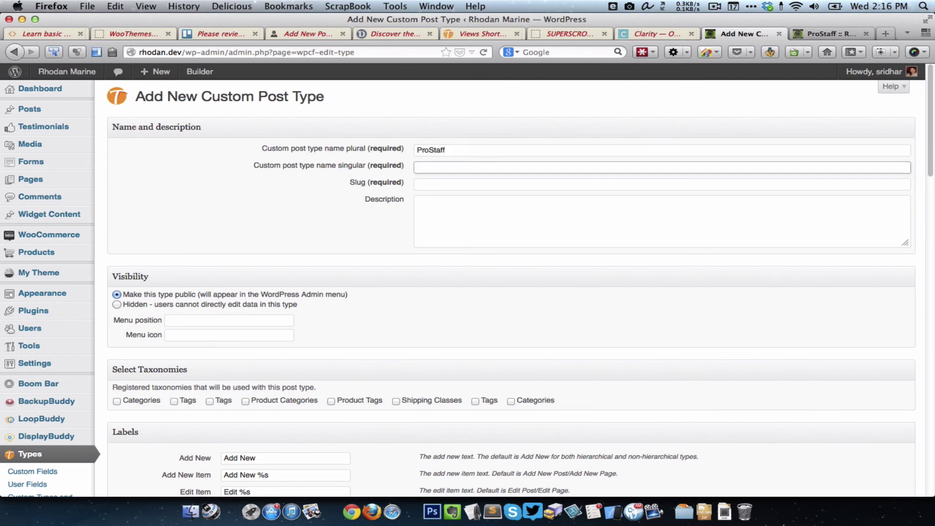
Step: Set the post type's singular name to ProStaff Member
{"action": "type", "text": "Pr"}
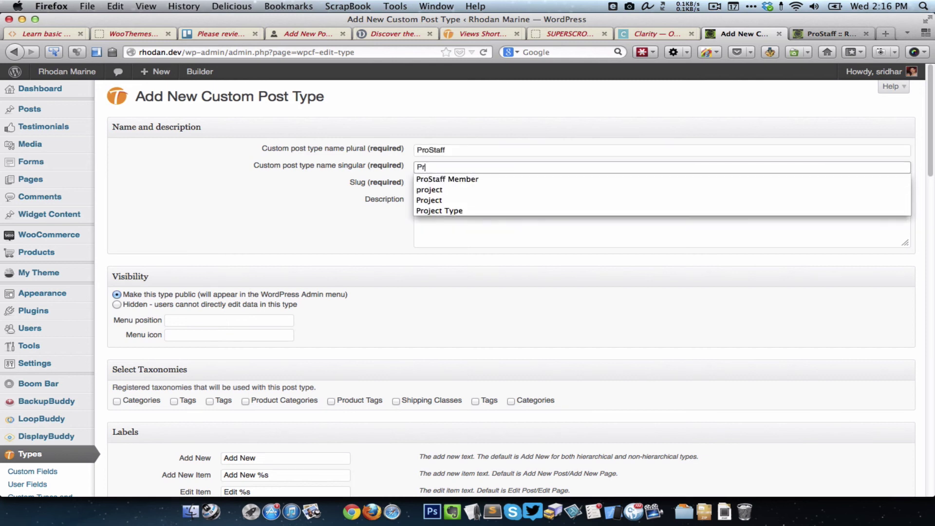
{"action": "key", "text": "Down"}
{"action": "key", "text": "Return"}
{"action": "key", "text": "alt+shift+Left"}
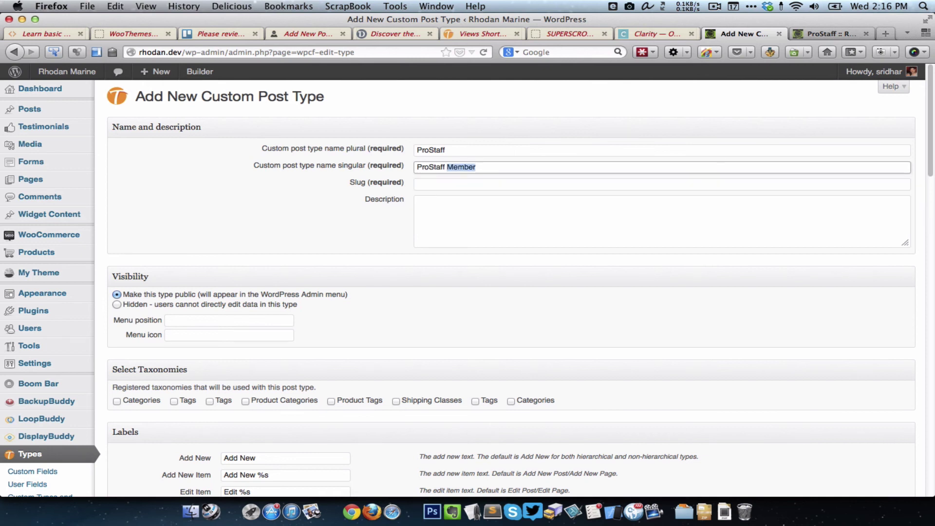
{"action": "key", "text": "BackSpace"}
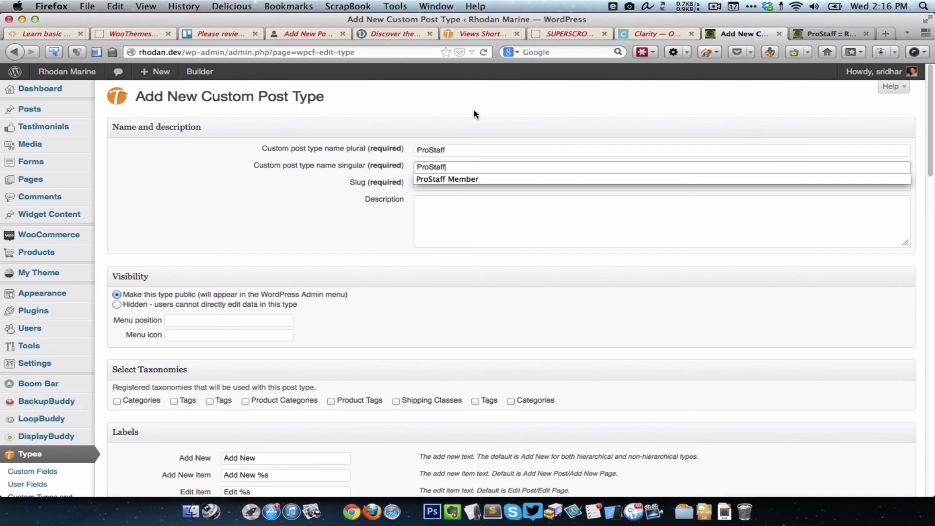
{"action": "left_click", "coordinate": [464, 146]}
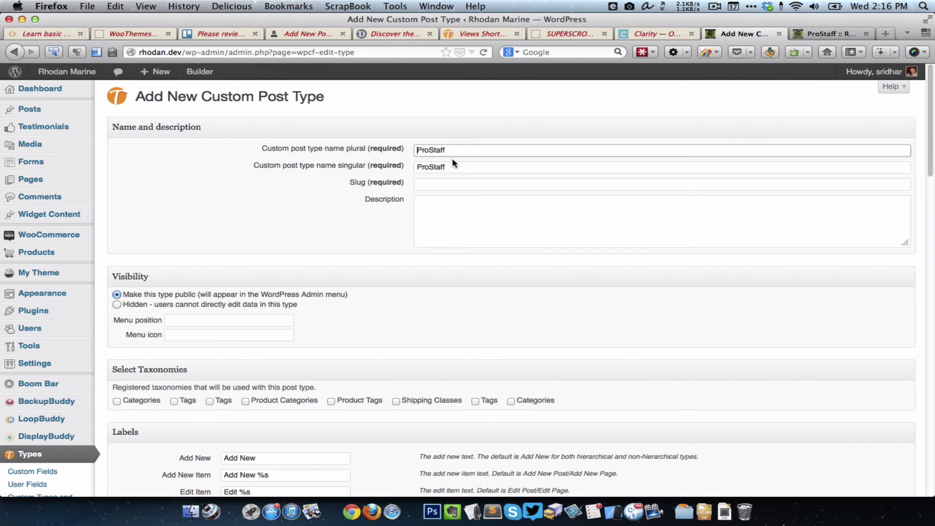
{"action": "left_click", "coordinate": [486, 166]}
{"action": "key", "text": "Down"}
{"action": "key", "text": "Down"}
{"action": "key", "text": "Return"}
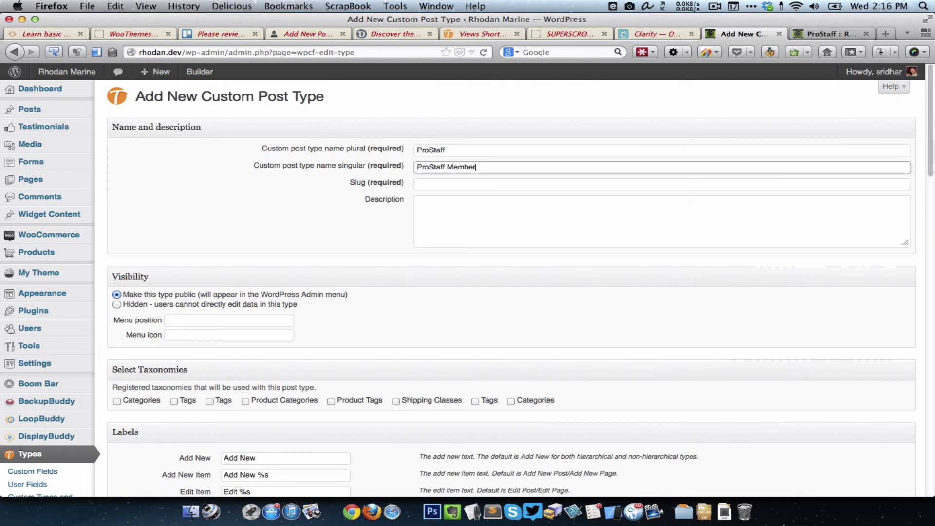
Step: Enter prostaff as the custom post type's slug
{"action": "left_click", "coordinate": [488, 184]}
{"action": "type", "text": "pr"}
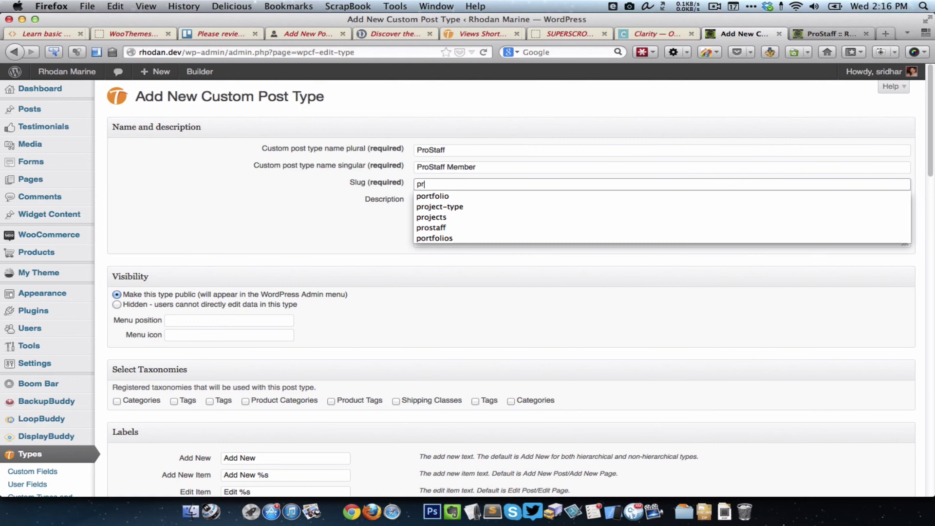
{"action": "left_click", "coordinate": [474, 197]}
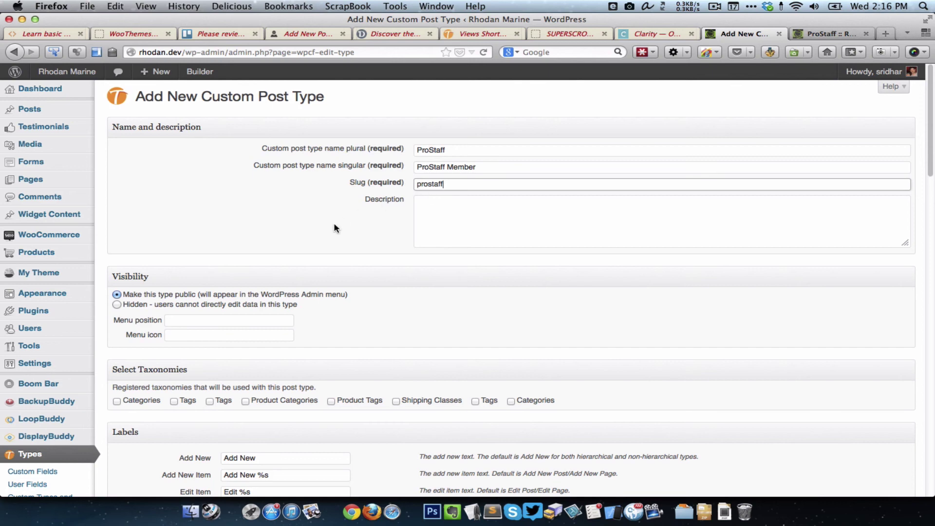
Step: Review the post type form's options and compare against the live ProStaff page
{"action": "scroll", "coordinate": [336, 228], "scroll_direction": "down", "scroll_amount": 3}
{"action": "scroll", "coordinate": [335, 228], "scroll_direction": "down", "scroll_amount": 14}
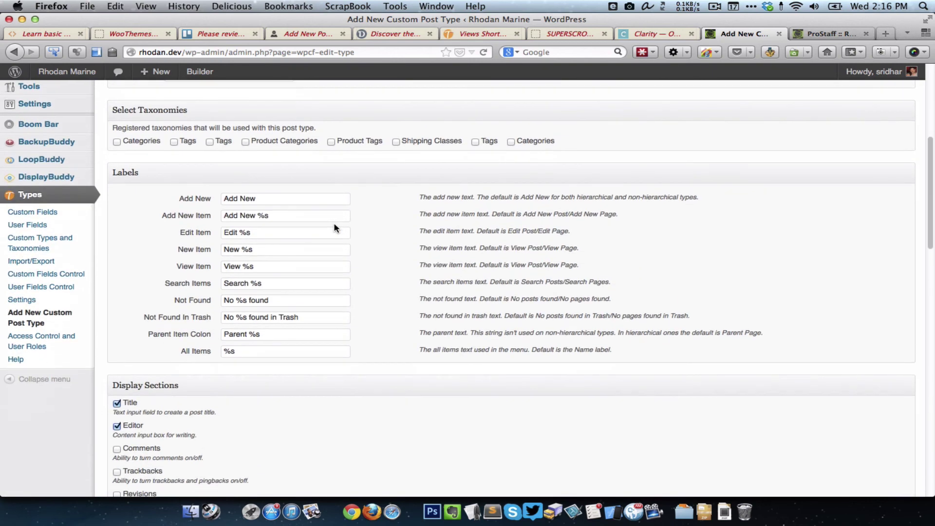
{"action": "scroll", "coordinate": [336, 228], "scroll_direction": "down", "scroll_amount": 6}
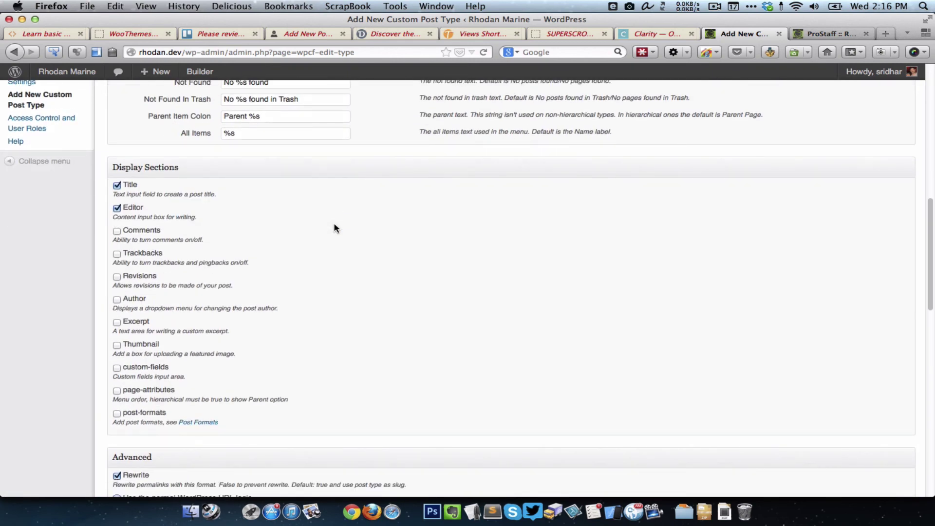
{"action": "scroll", "coordinate": [336, 228], "scroll_direction": "down", "scroll_amount": 11}
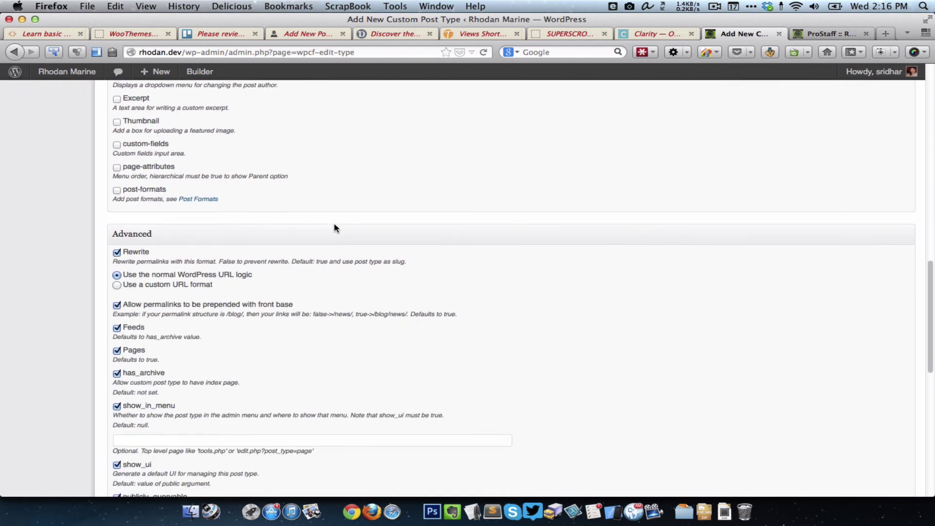
{"action": "scroll", "coordinate": [335, 228], "scroll_direction": "down", "scroll_amount": 6}
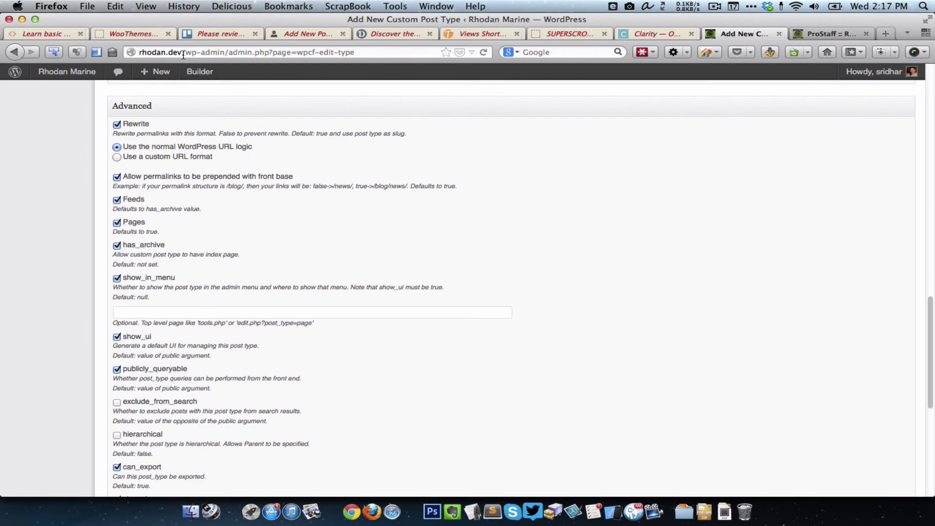
{"action": "scroll", "coordinate": [261, 236], "scroll_direction": "up", "scroll_amount": 20}
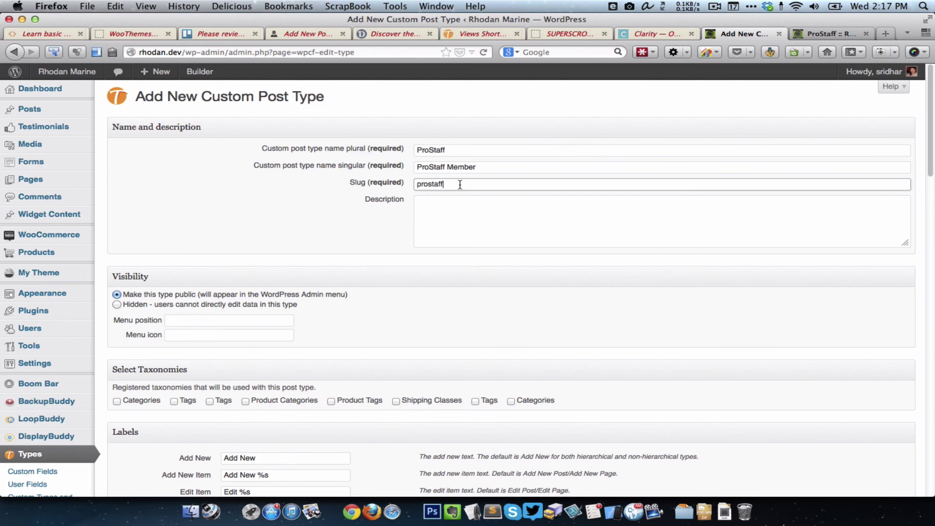
{"action": "left_click", "coordinate": [826, 36]}
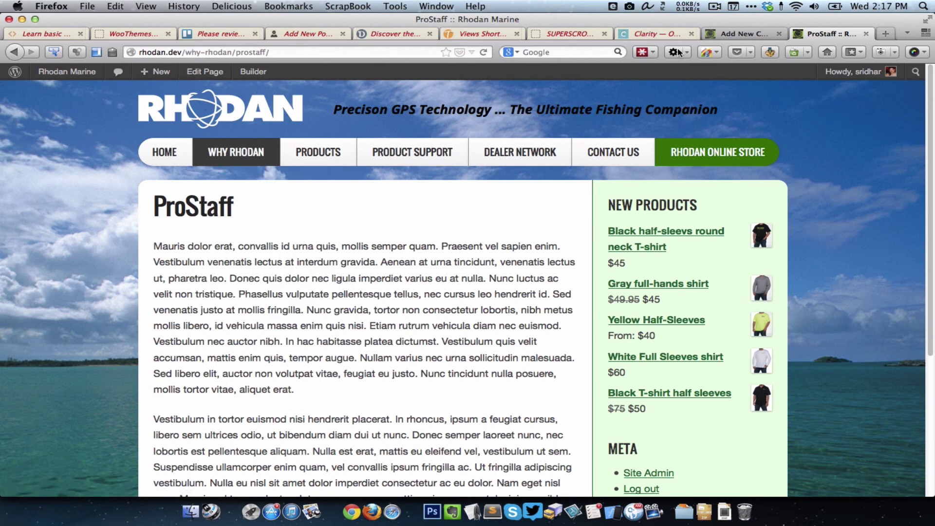
{"action": "left_click", "coordinate": [758, 36]}
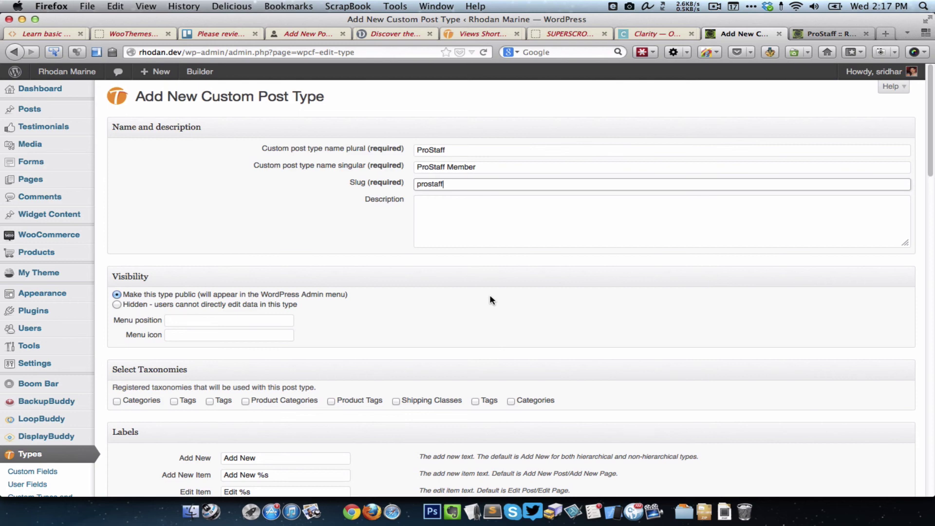
Step: Uncheck the has_archive option in the Advanced settings
{"action": "scroll", "coordinate": [491, 300], "scroll_direction": "down", "scroll_amount": 20}
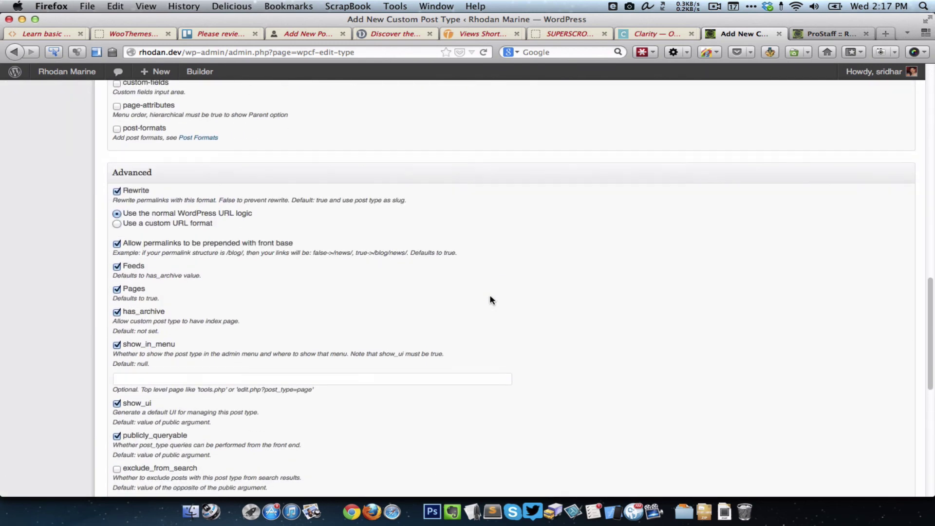
{"action": "scroll", "coordinate": [491, 300], "scroll_direction": "down", "scroll_amount": 10}
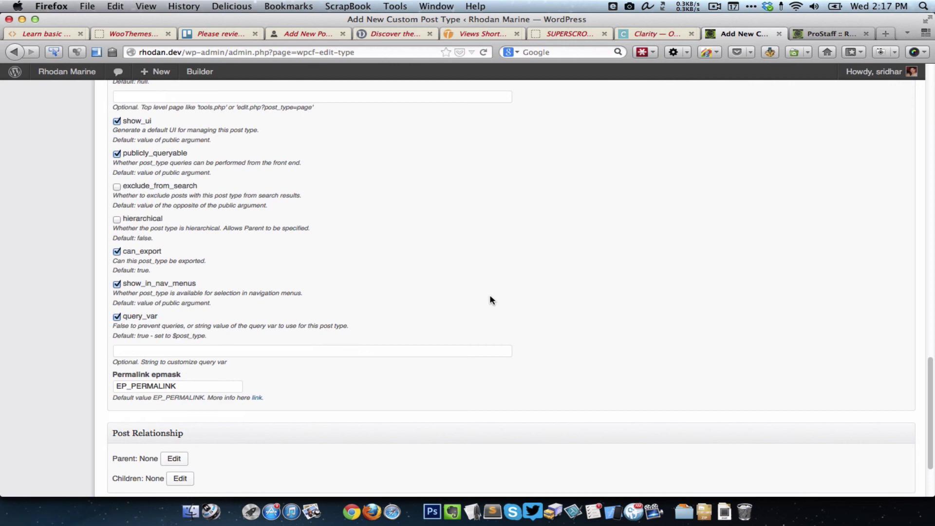
{"action": "scroll", "coordinate": [491, 300], "scroll_direction": "down", "scroll_amount": 3}
{"action": "scroll", "coordinate": [492, 299], "scroll_direction": "up", "scroll_amount": 5}
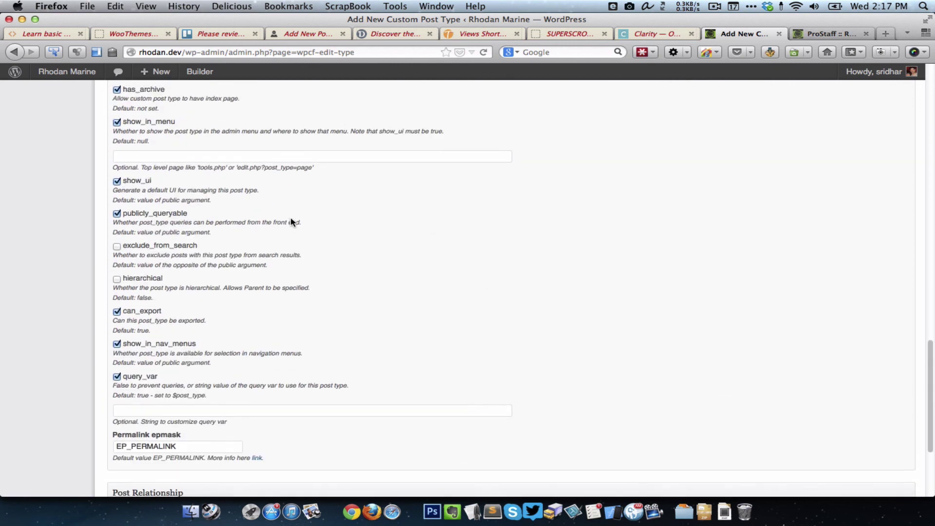
{"action": "scroll", "coordinate": [291, 222], "scroll_direction": "up", "scroll_amount": 4}
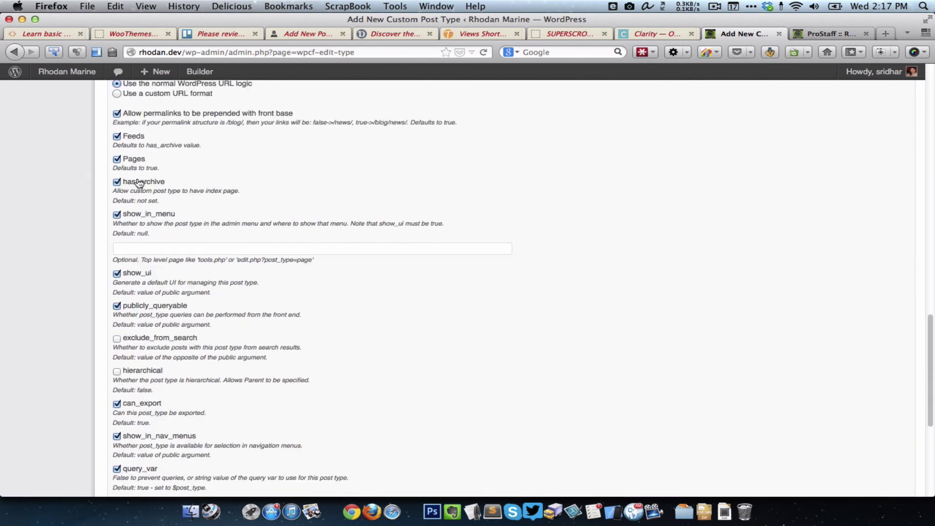
{"action": "left_click", "coordinate": [140, 183]}
{"action": "scroll", "coordinate": [46, 286], "scroll_direction": "down", "scroll_amount": 5}
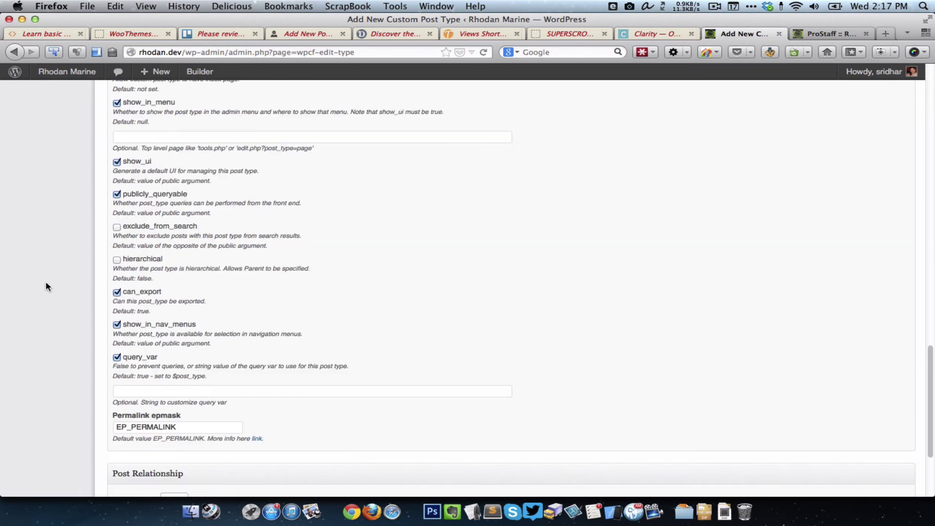
{"action": "scroll", "coordinate": [45, 286], "scroll_direction": "down", "scroll_amount": 5}
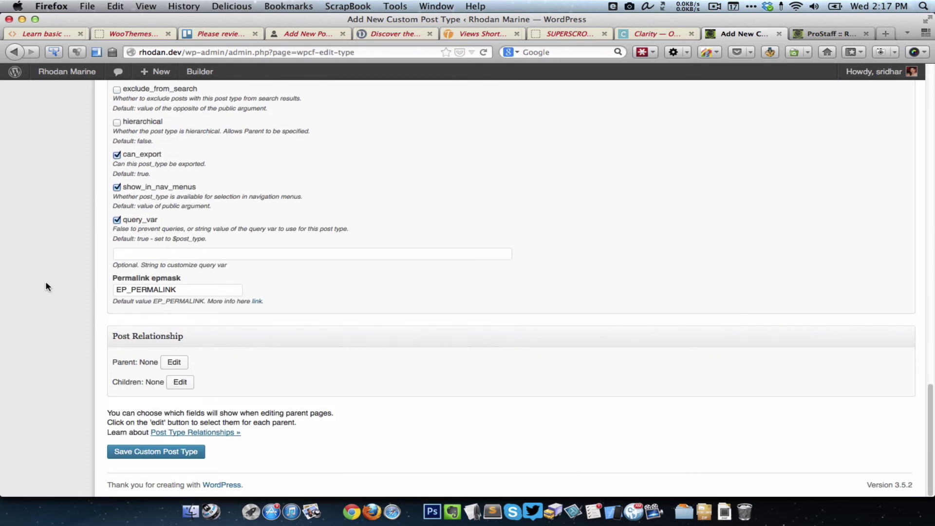
Step: Save the ProStaff custom post type and open the Pages list in a new tab
{"action": "left_click", "coordinate": [164, 453]}
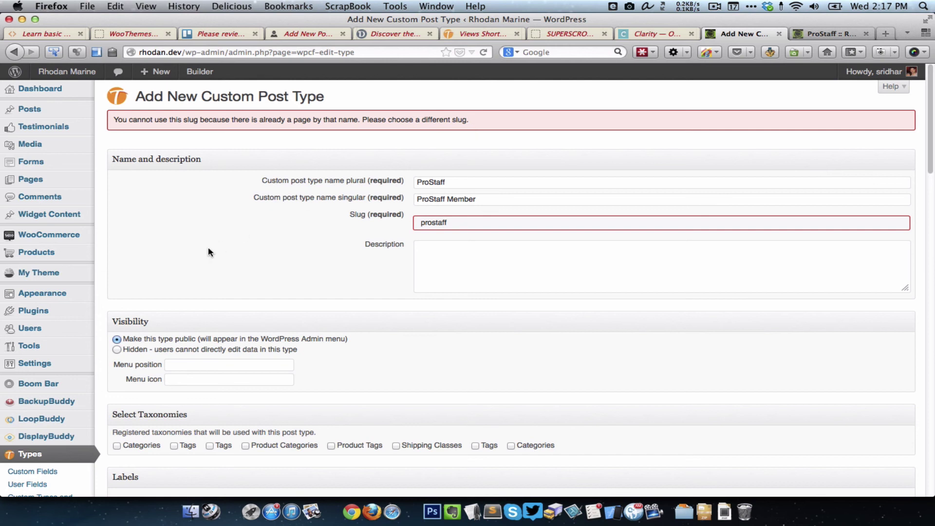
{"action": "right_click", "coordinate": [71, 182]}
{"action": "left_click", "coordinate": [146, 127]}
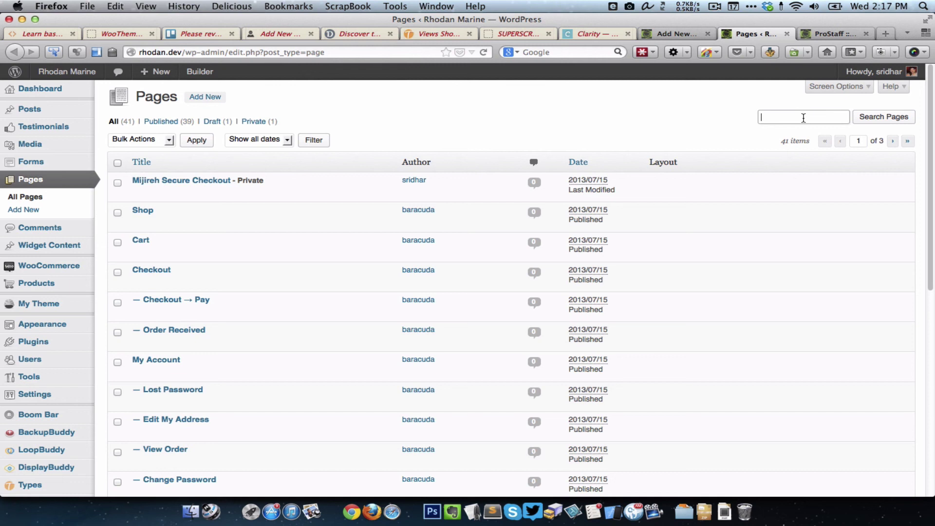
Step: Search pages for prostaff and quick-edit the ProStaff page's slug to prostaff2
{"action": "type", "text": "prostaff"}
{"action": "key", "text": "Return"}
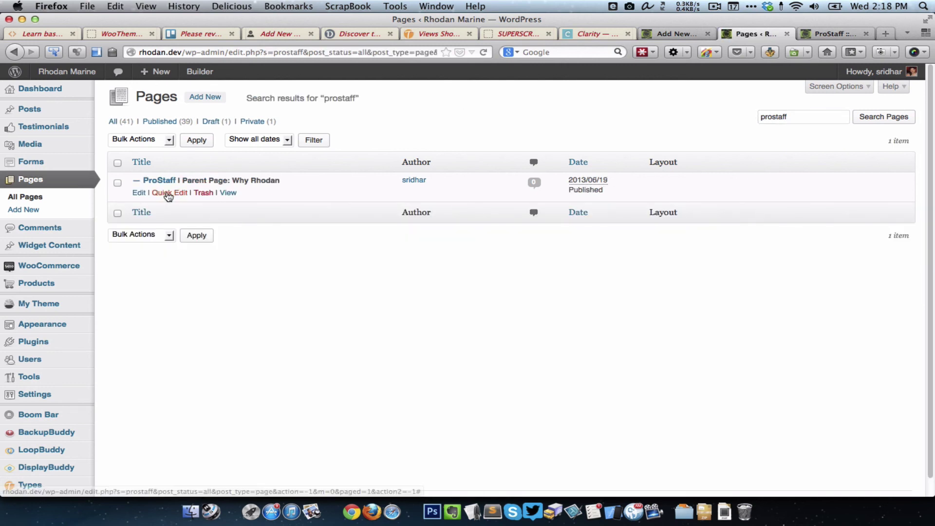
{"action": "left_click", "coordinate": [168, 192]}
{"action": "left_click", "coordinate": [216, 209]}
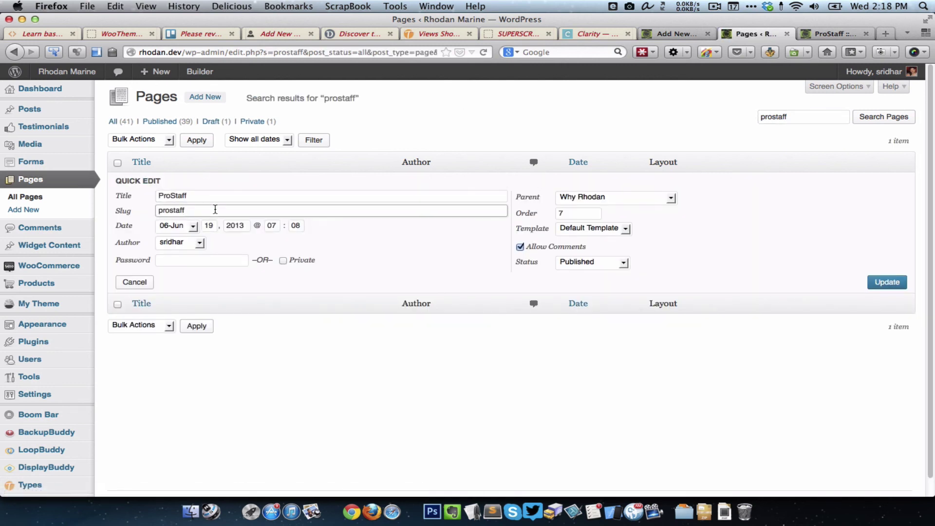
{"action": "type", "text": "2"}
{"action": "key", "text": "Return"}
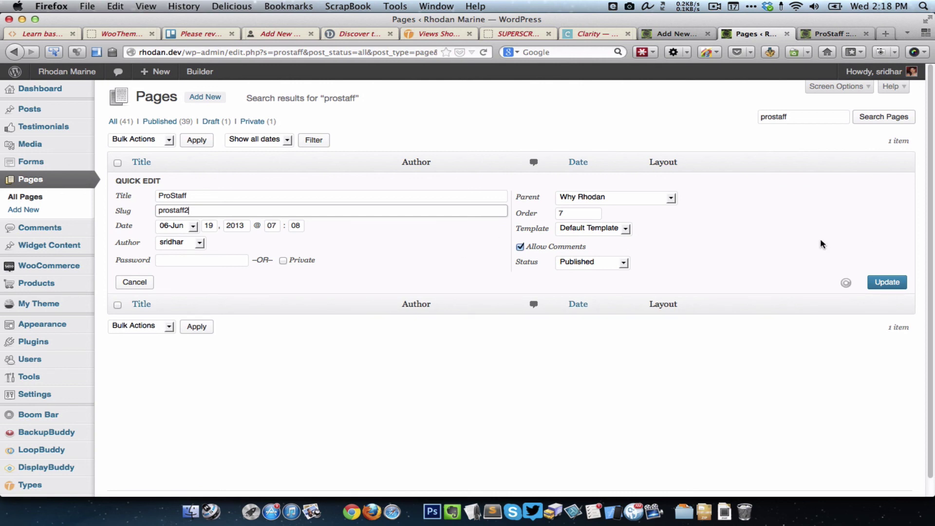
Step: Save the ProStaff custom post type again from the Add New form
{"action": "left_click", "coordinate": [672, 38]}
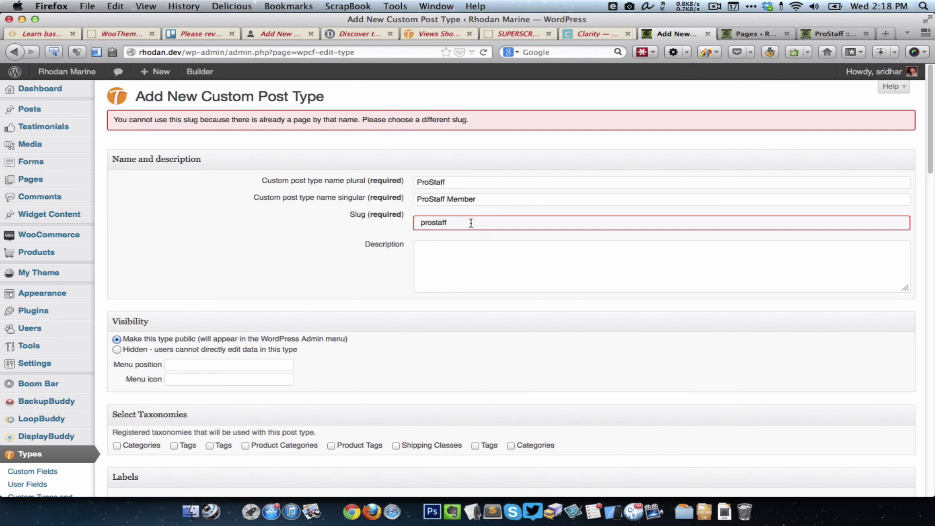
{"action": "scroll", "coordinate": [290, 258], "scroll_direction": "down", "scroll_amount": 15}
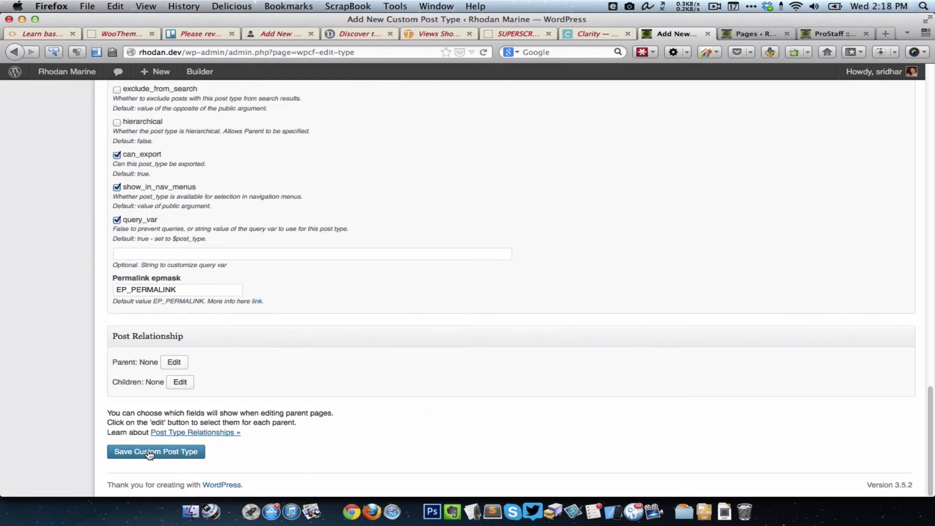
{"action": "left_click", "coordinate": [150, 454]}
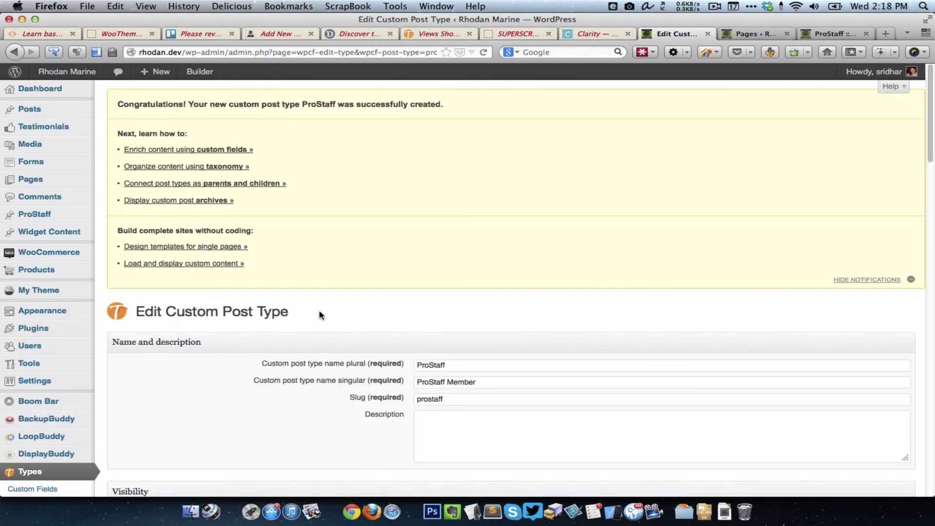
{"action": "scroll", "coordinate": [320, 312], "scroll_direction": "down", "scroll_amount": 5}
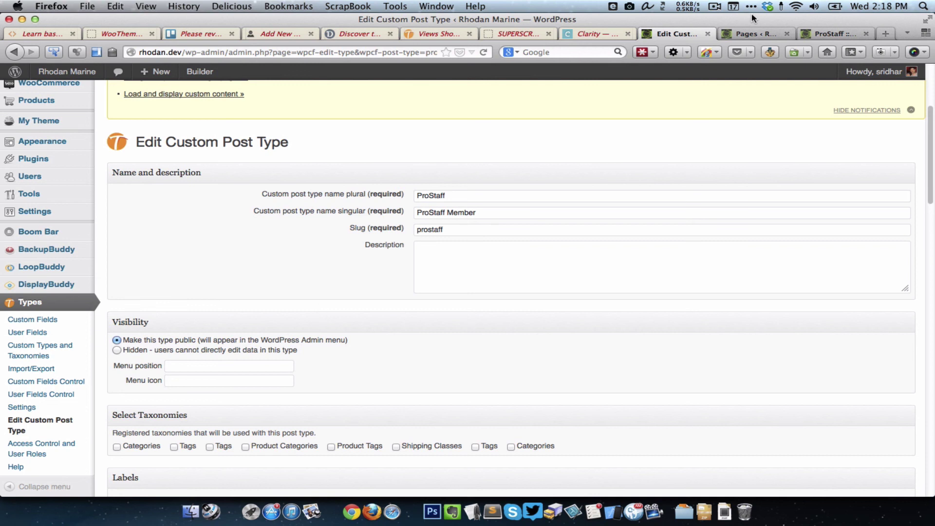
Step: Quick-edit the ProStaff page's slug back to prostaff and close the pages tab
{"action": "left_click", "coordinate": [751, 33]}
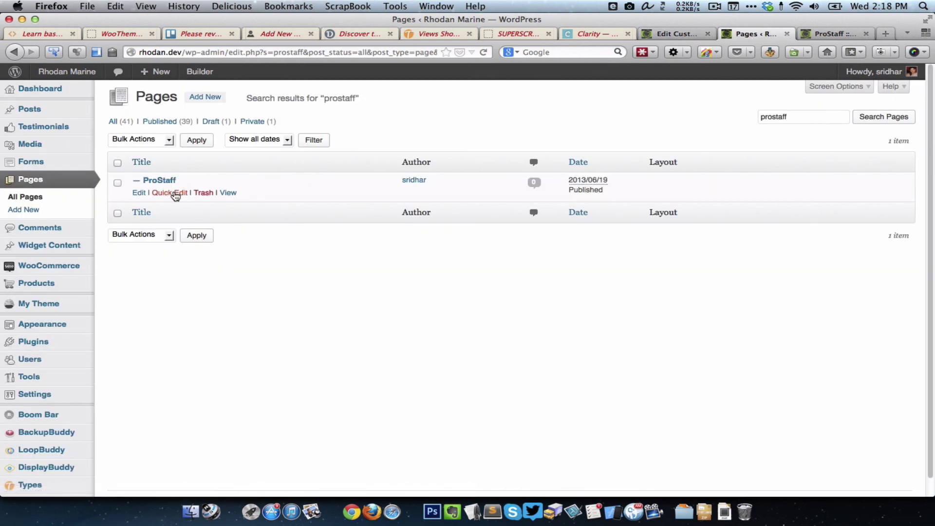
{"action": "left_click", "coordinate": [170, 193]}
{"action": "left_click", "coordinate": [227, 211]}
{"action": "key", "text": "BackSpace"}
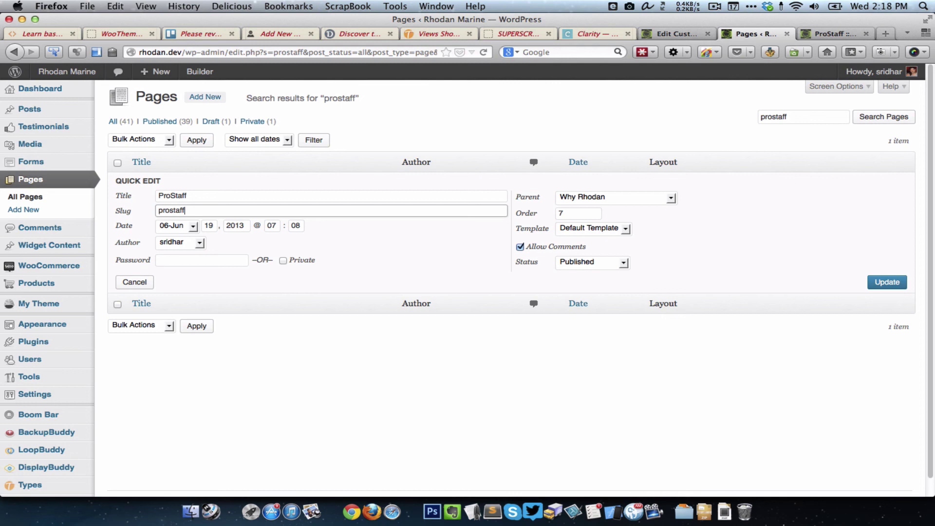
{"action": "key", "text": "Return"}
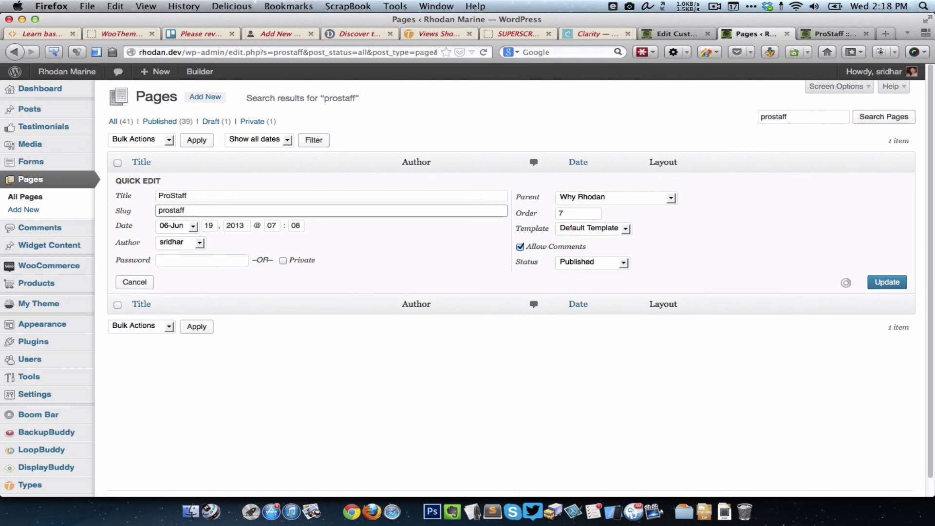
{"action": "left_click", "coordinate": [787, 34]}
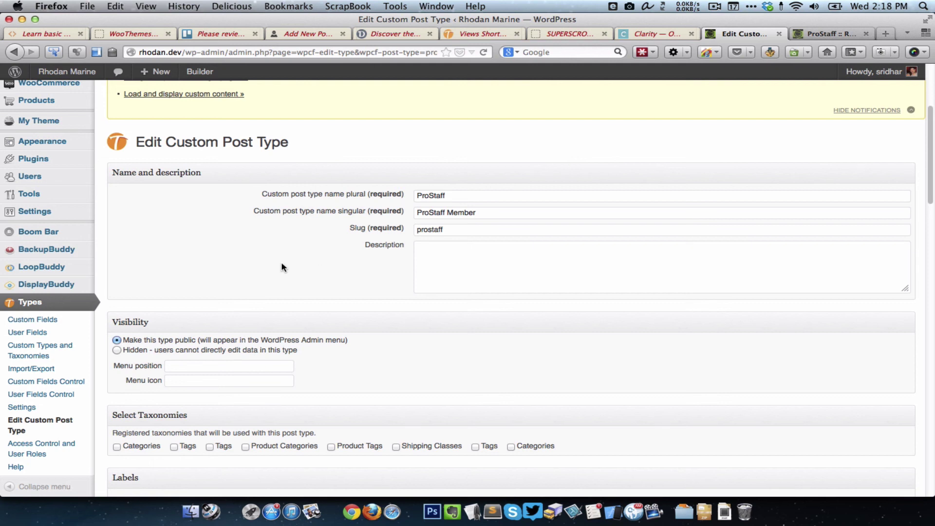
{"action": "scroll", "coordinate": [282, 267], "scroll_direction": "down", "scroll_amount": 2}
{"action": "scroll", "coordinate": [281, 267], "scroll_direction": "down", "scroll_amount": 1}
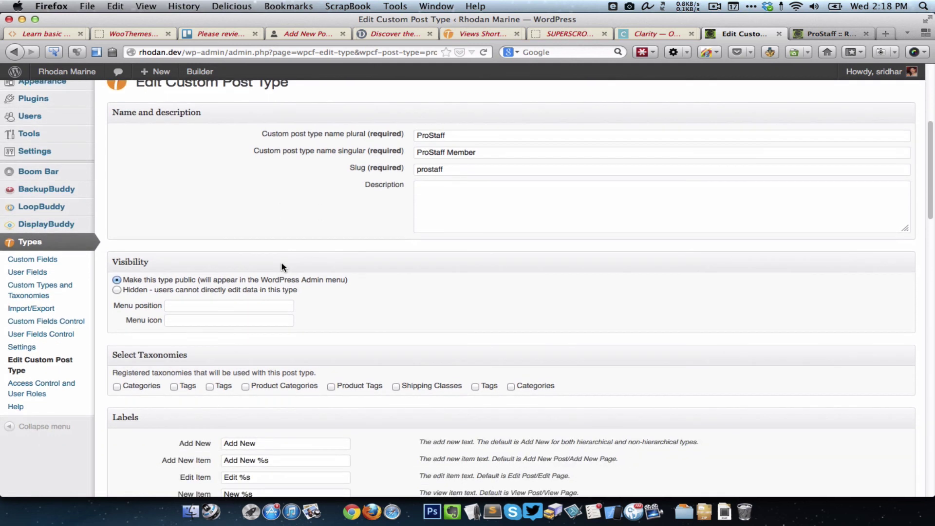
Step: Create a new custom fields group titled ProStaff Details
{"action": "left_click", "coordinate": [57, 263]}
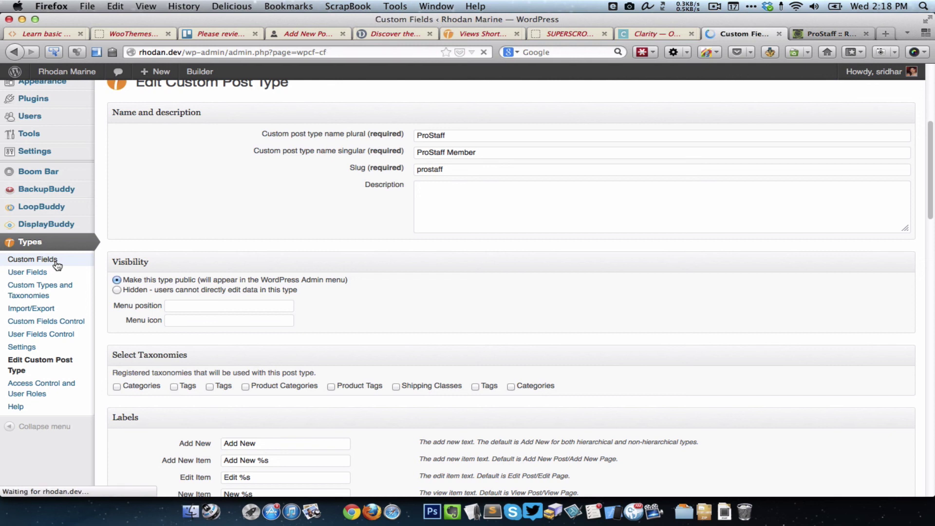
{"action": "left_click", "coordinate": [168, 183]}
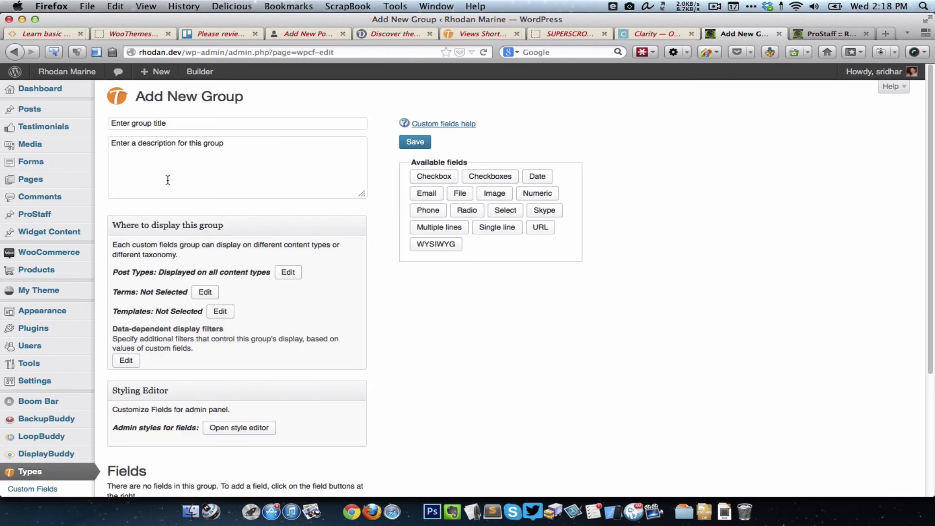
{"action": "left_click", "coordinate": [186, 124]}
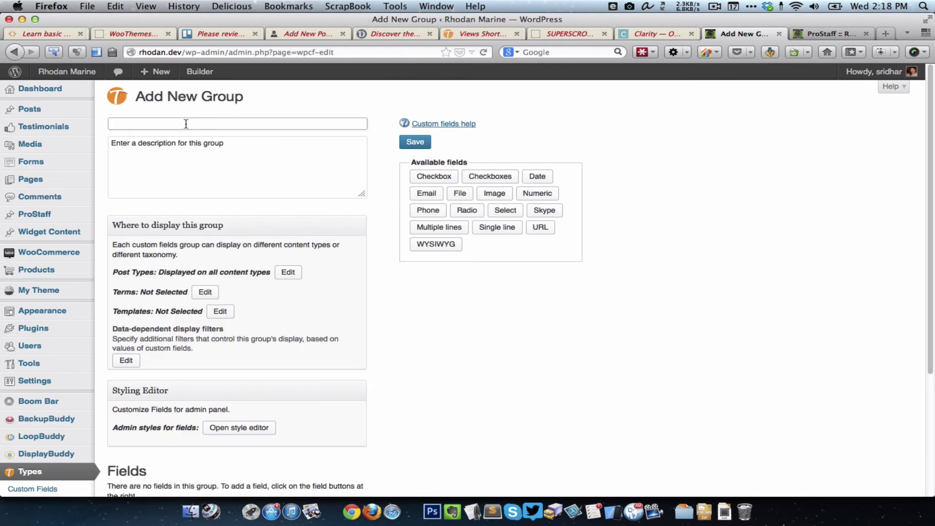
{"action": "type", "text": "Pro"}
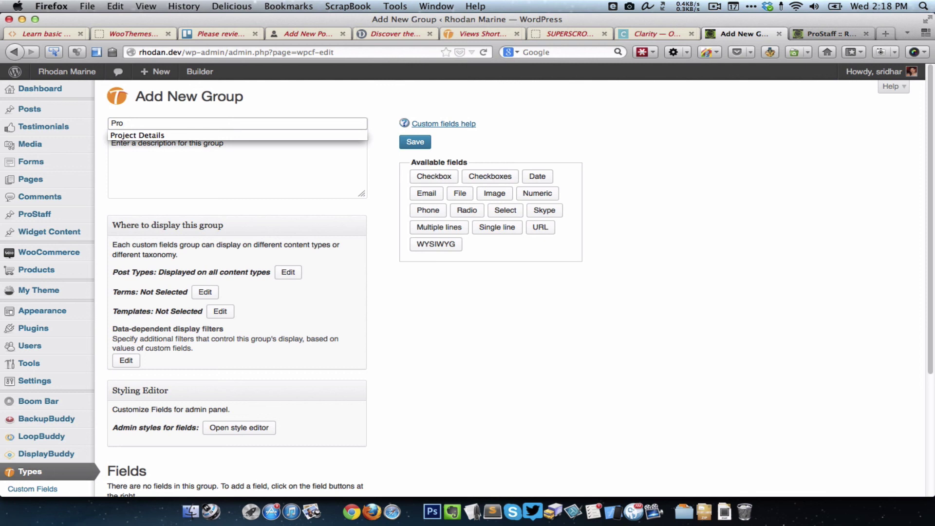
{"action": "type", "text": "S"}
{"action": "key", "text": "BackSpace"}
{"action": "type", "text": "Staff "}
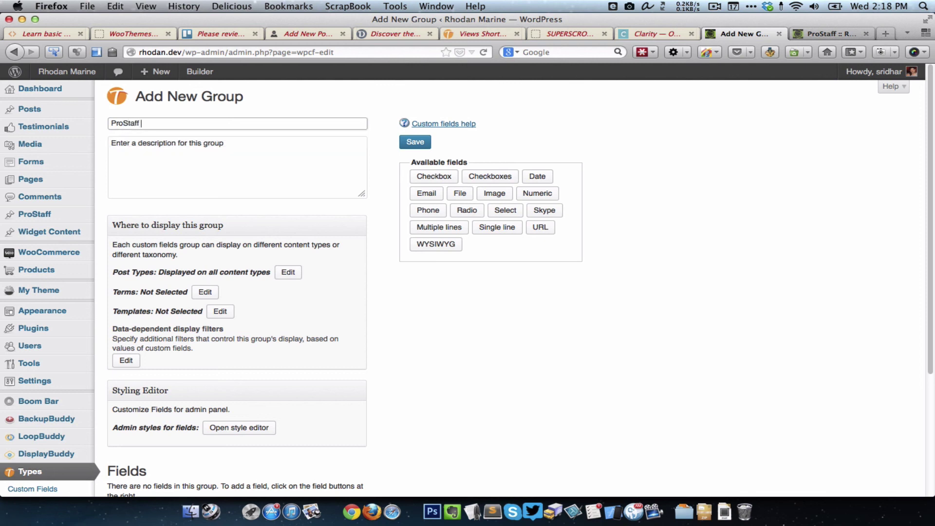
{"action": "type", "text": "Details"}
{"action": "left_click", "coordinate": [212, 166]}
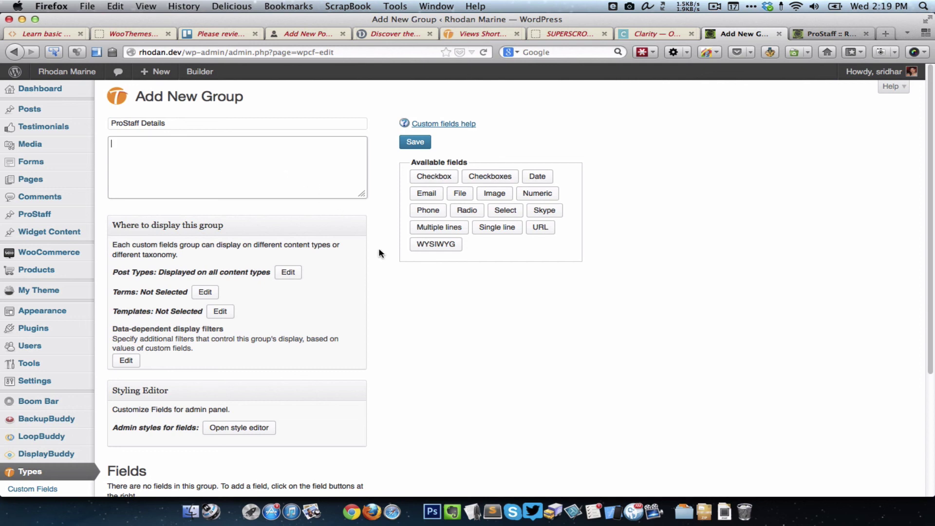
Step: Restrict the group's display to the ProStaff post type only
{"action": "scroll", "coordinate": [382, 258], "scroll_direction": "down", "scroll_amount": 3}
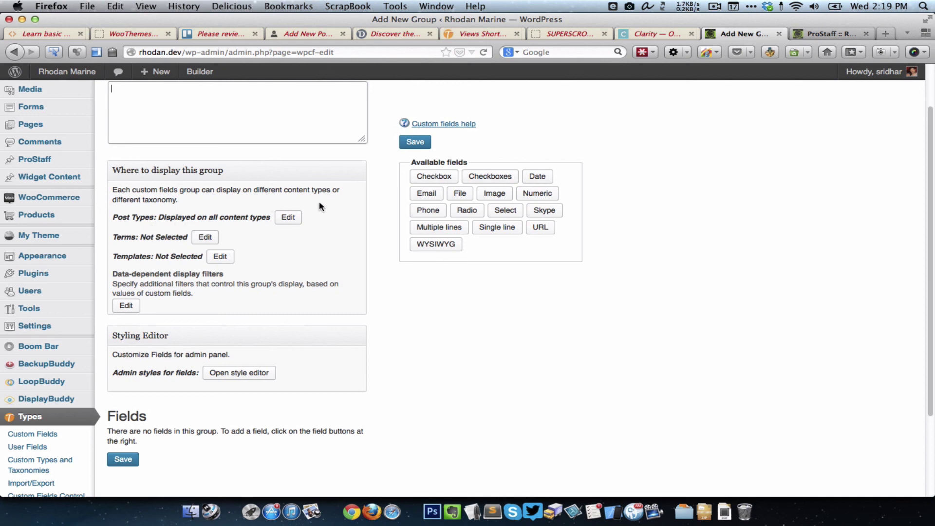
{"action": "left_click", "coordinate": [288, 217]}
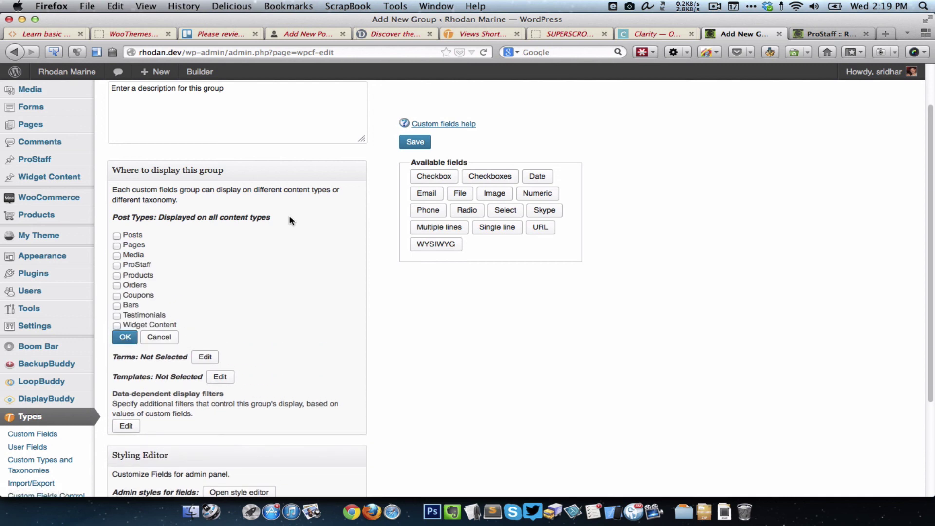
{"action": "left_click", "coordinate": [144, 267]}
{"action": "left_click", "coordinate": [129, 338]}
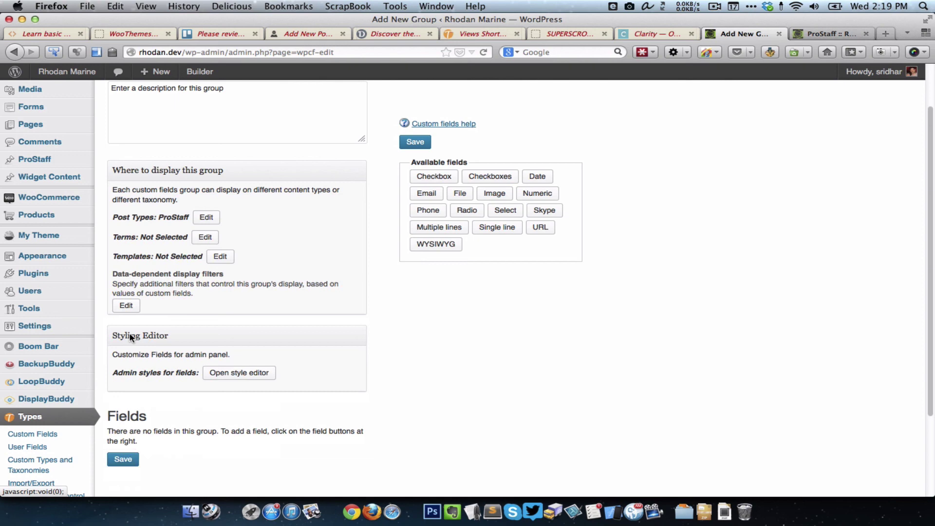
{"action": "scroll", "coordinate": [370, 318], "scroll_direction": "down", "scroll_amount": 3}
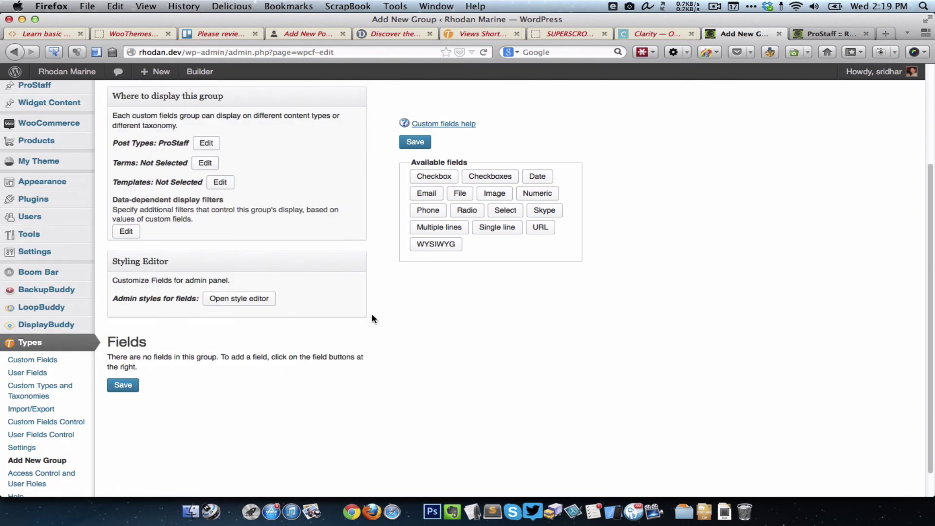
{"action": "key", "text": "super+Tab"}
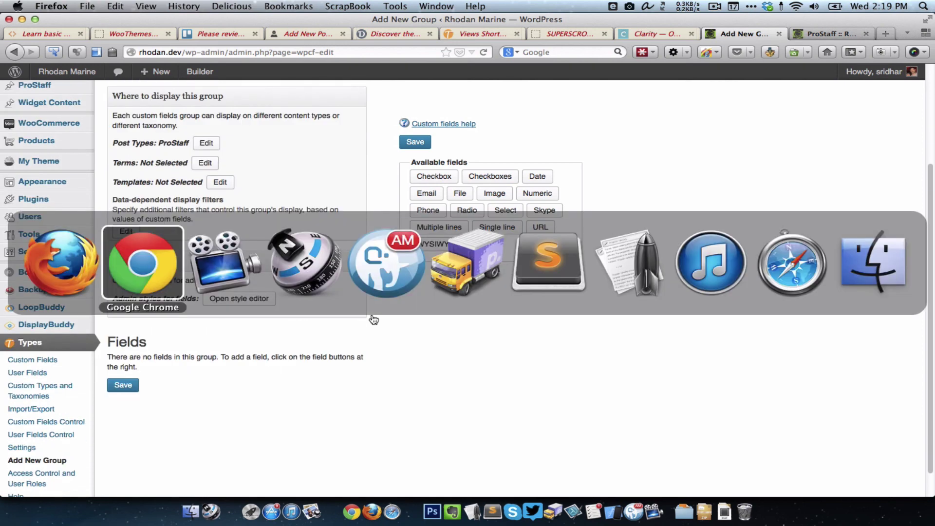
{"action": "double_click", "coordinate": [329, 125]}
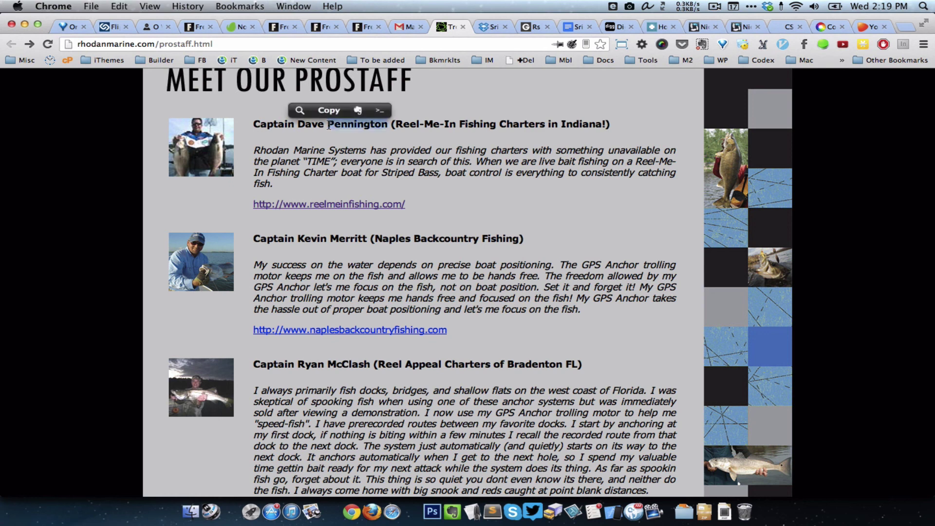
{"action": "left_click_drag", "start_coordinate": [254, 149], "coordinate": [284, 181]}
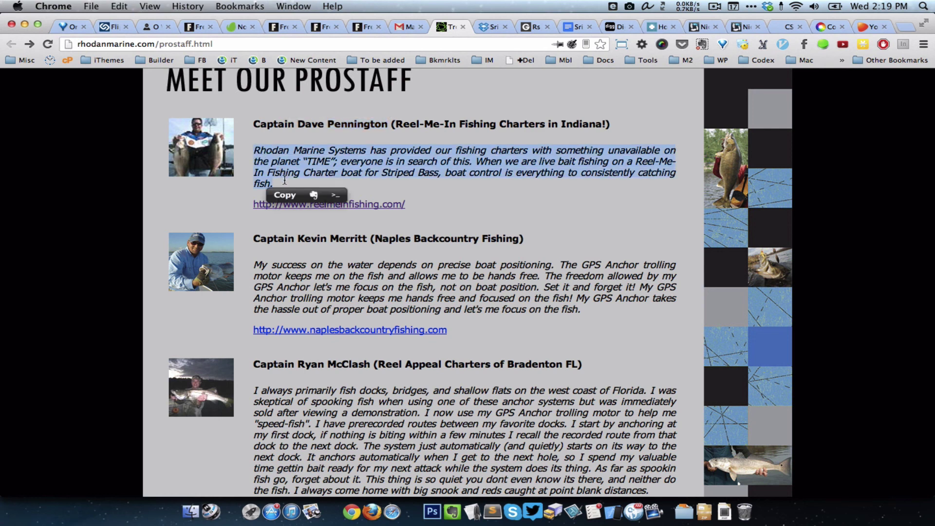
{"action": "left_click", "coordinate": [414, 188]}
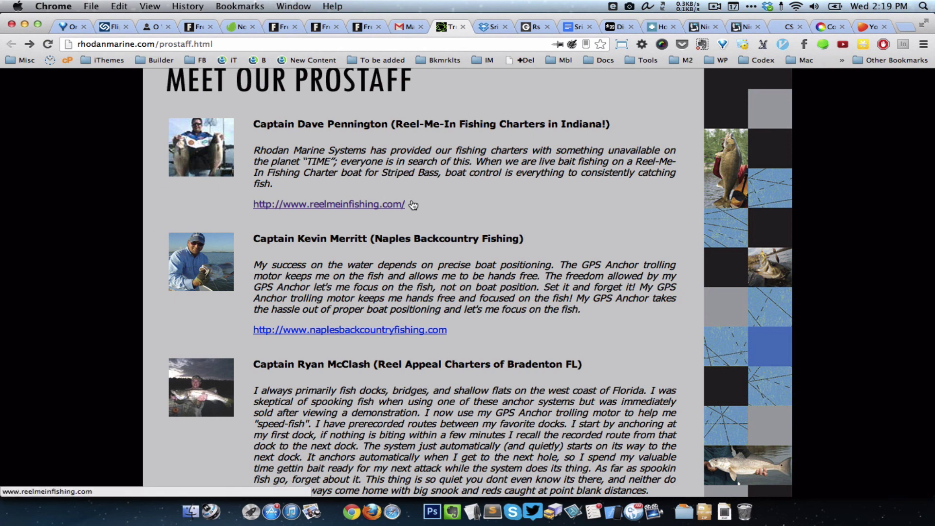
Step: Add an image field named Staff Member Image, keeping the generated slug staff-member-image
{"action": "key", "text": "super+Tab"}
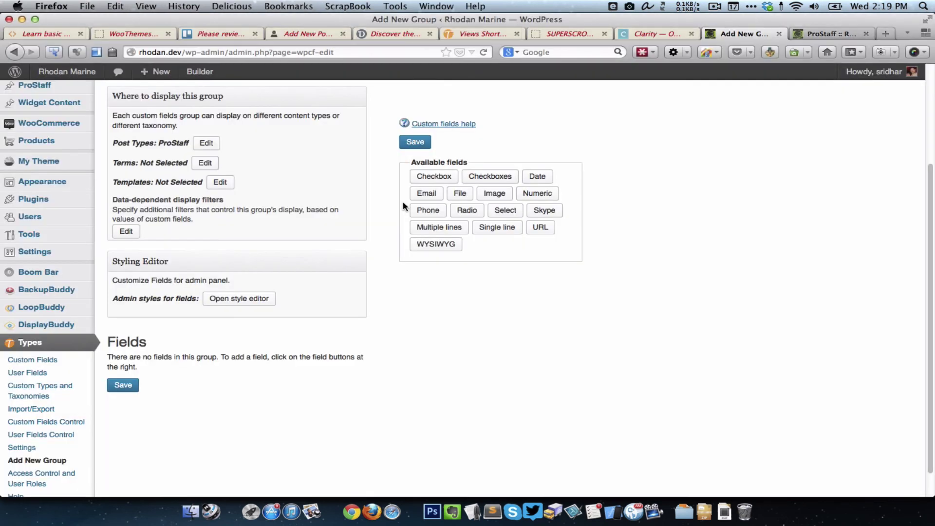
{"action": "left_click", "coordinate": [497, 195]}
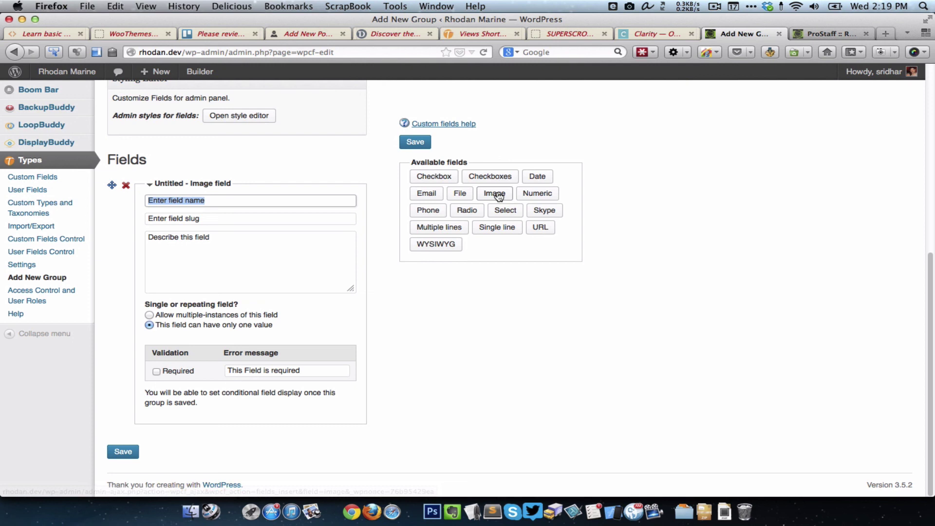
{"action": "type", "text": "S"}
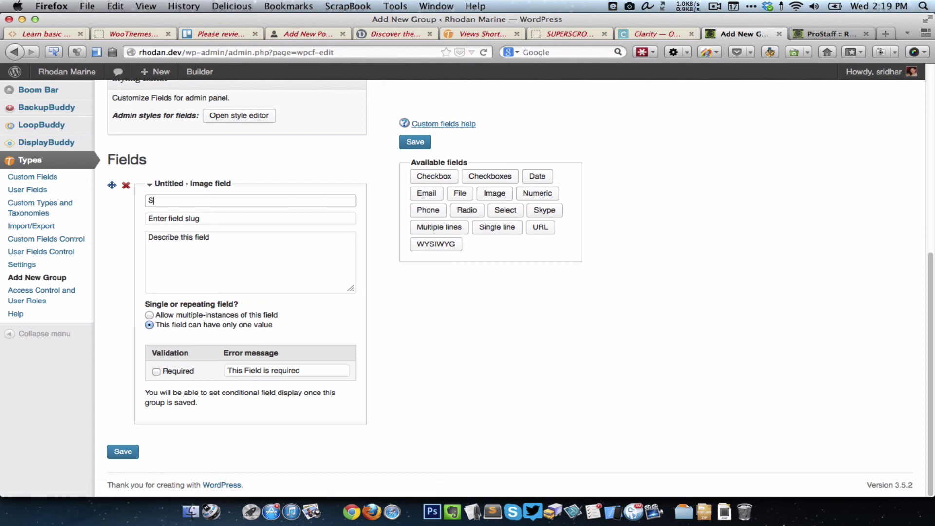
{"action": "type", "text": "taff Me"}
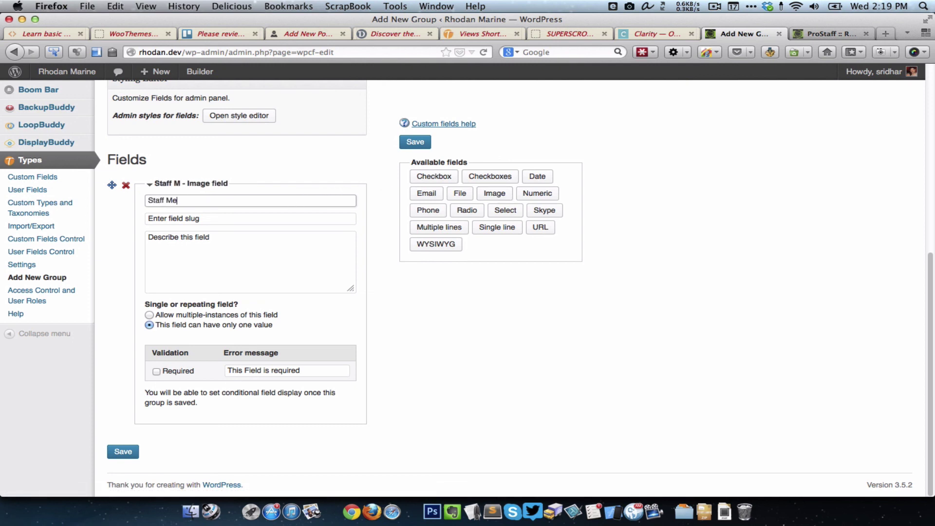
{"action": "type", "text": "mber Image"}
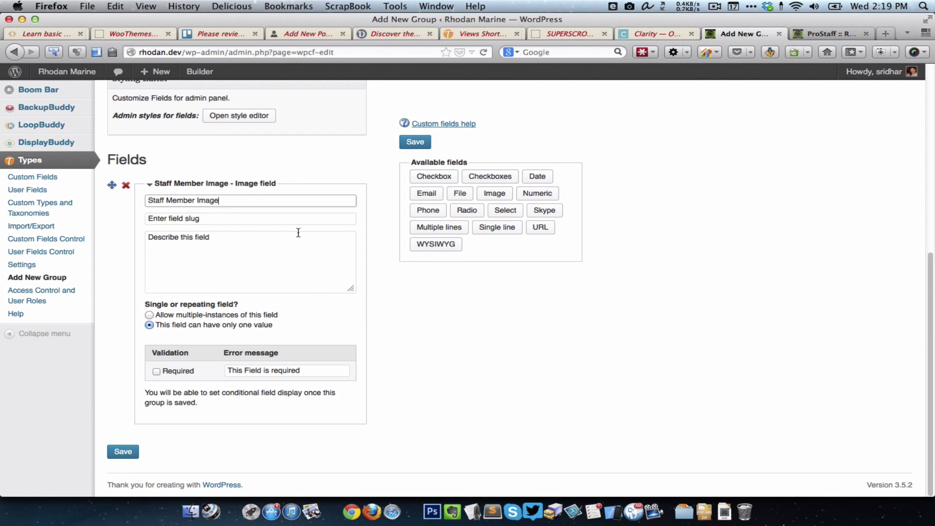
{"action": "key", "text": "Tab"}
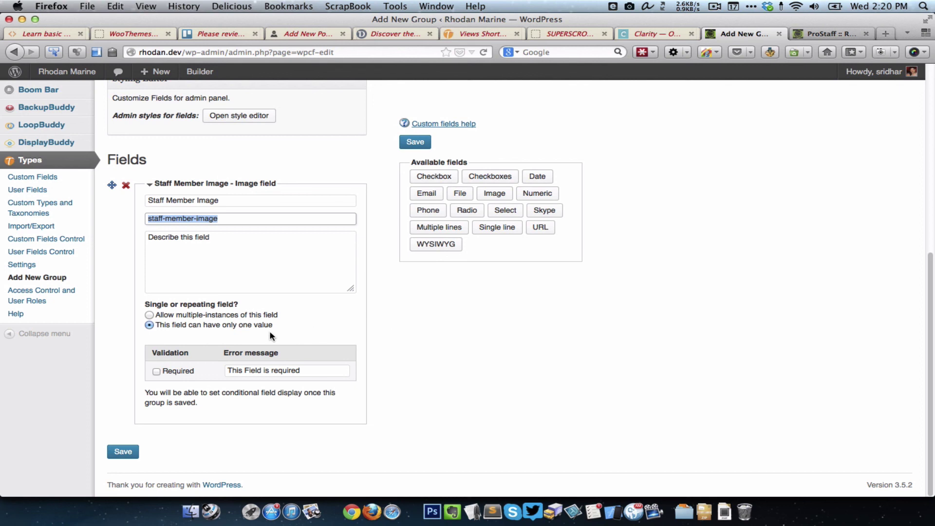
{"action": "left_click", "coordinate": [399, 331]}
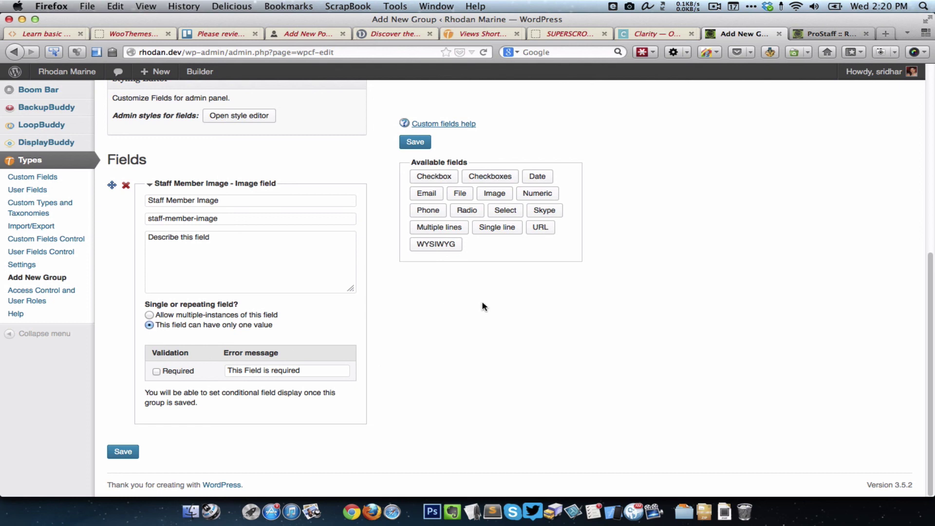
{"action": "left_click", "coordinate": [540, 229]}
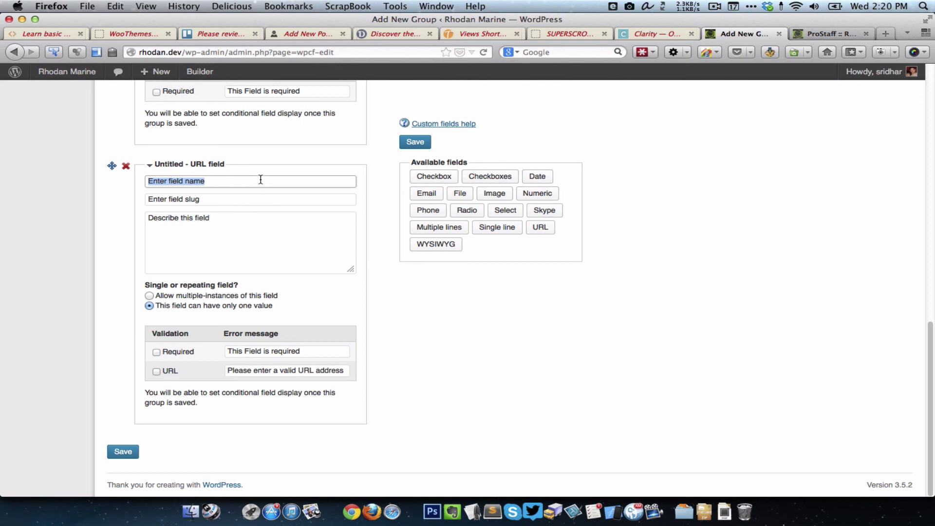
Step: Name the URL field Staff Member's Website(s) with slug staff-members-website
{"action": "type", "text": "Staff Memb"}
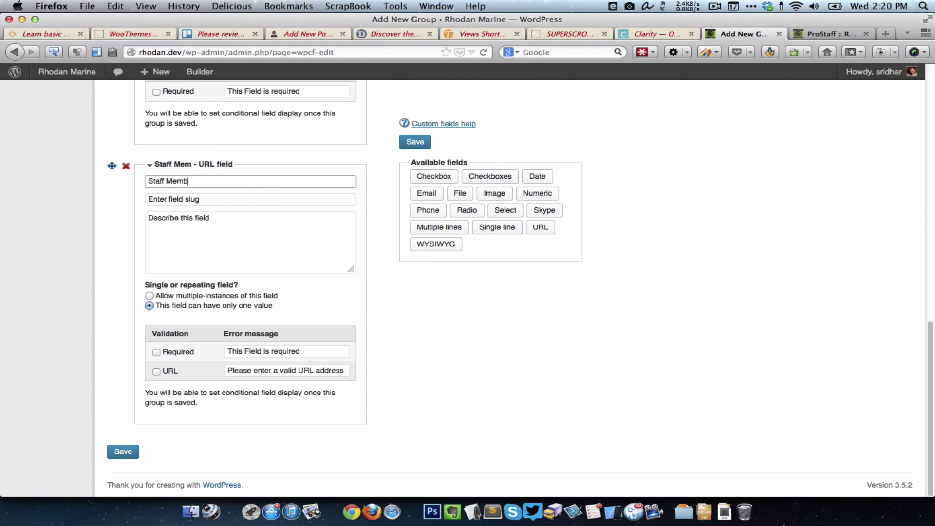
{"action": "type", "text": "er's Websites"}
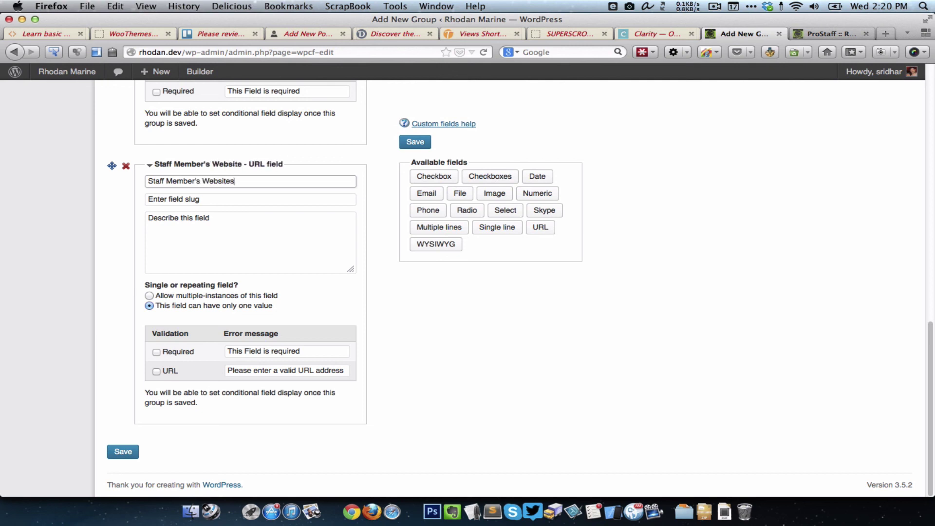
{"action": "key", "text": "BackSpace"}
{"action": "type", "text": "(s)"}
{"action": "key", "text": "Tab"}
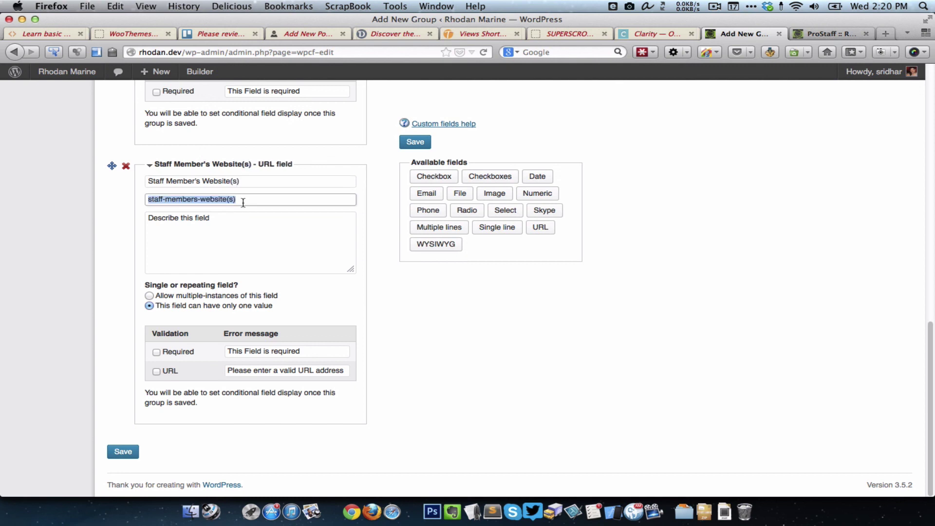
{"action": "left_click", "coordinate": [259, 196]}
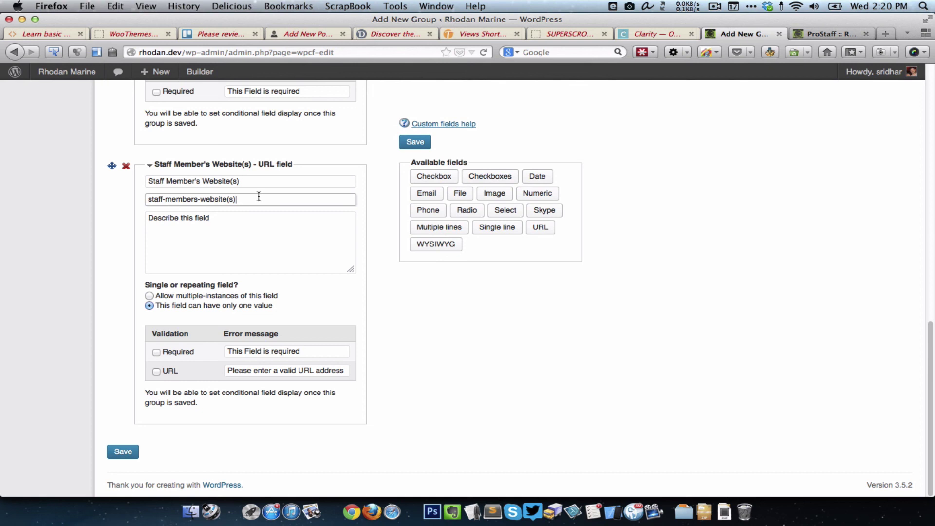
{"action": "key", "text": "BackSpace"}
{"action": "key", "text": "BackSpace"}
{"action": "left_click", "coordinate": [417, 312]}
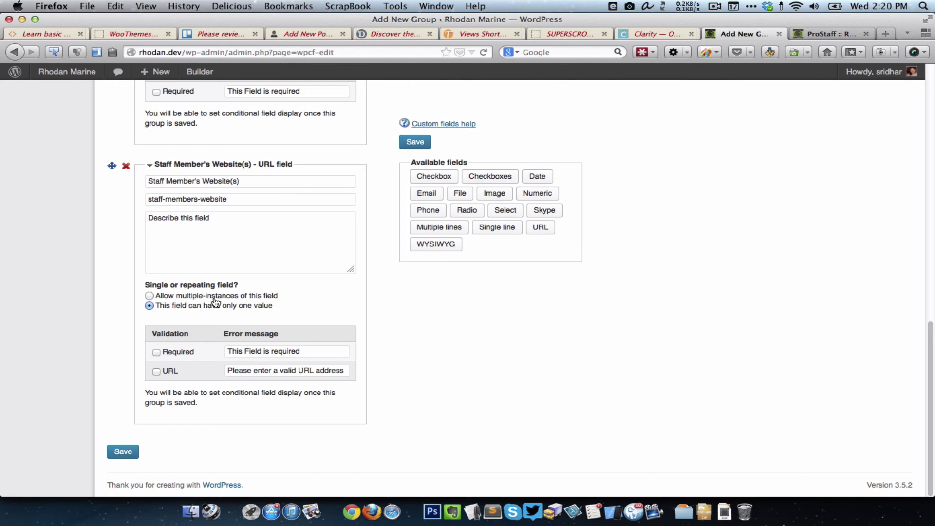
Step: Allow multiple website values with URL validation, and save the field group
{"action": "left_click", "coordinate": [232, 296]}
{"action": "left_click", "coordinate": [171, 373]}
{"action": "left_click", "coordinate": [124, 453]}
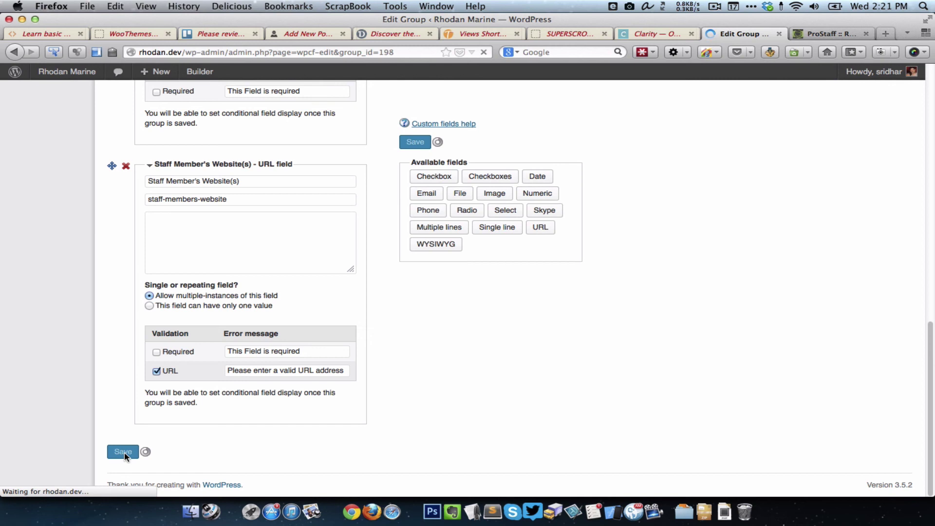
Step: Open the Types Custom Types and Taxonomies list
{"action": "scroll", "coordinate": [346, 233], "scroll_direction": "down", "scroll_amount": 2}
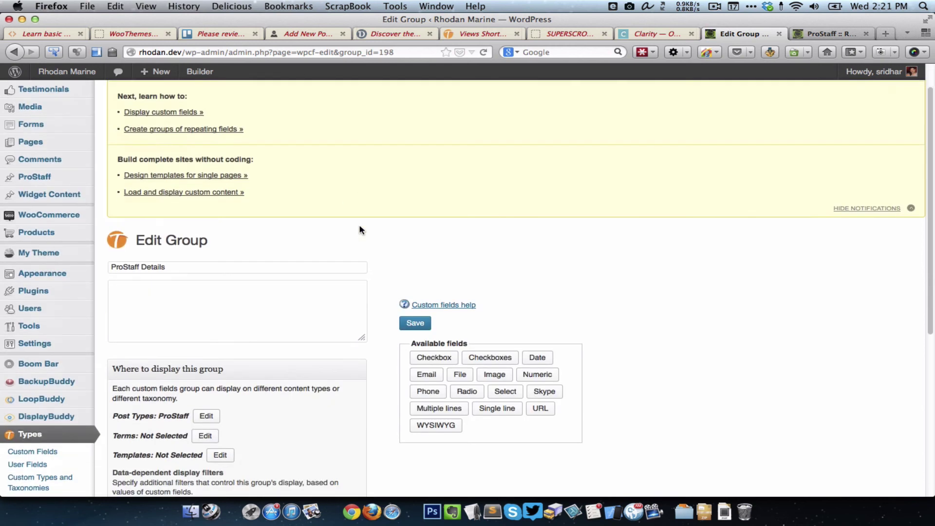
{"action": "scroll", "coordinate": [360, 230], "scroll_direction": "up", "scroll_amount": 2}
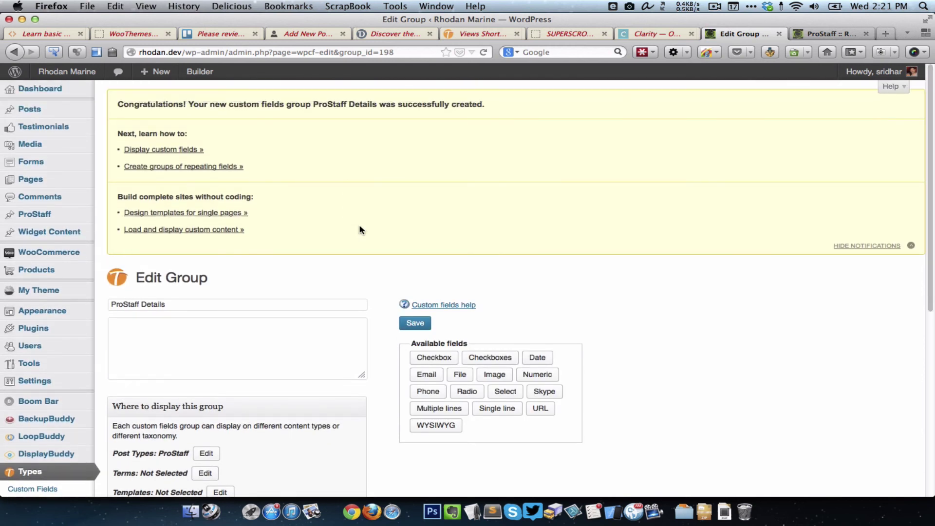
{"action": "mouse_move", "coordinate": [69, 213]}
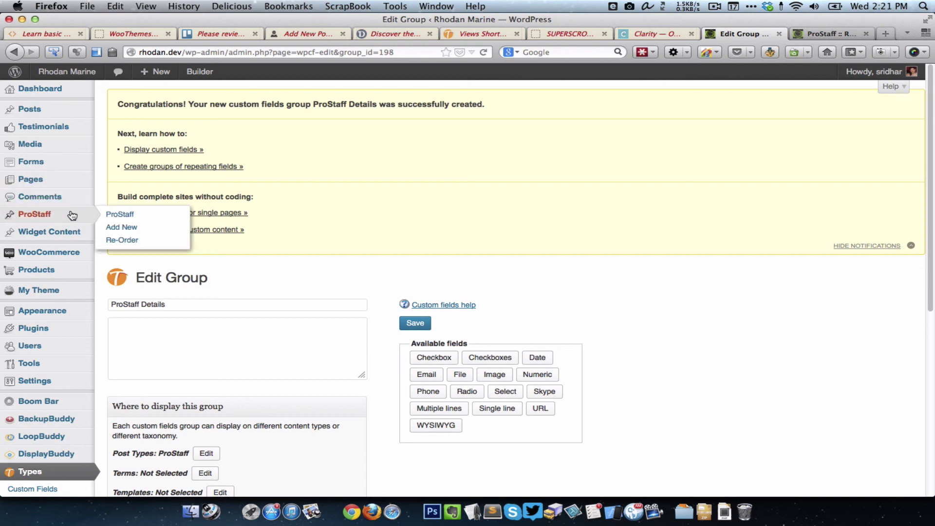
{"action": "scroll", "coordinate": [240, 244], "scroll_direction": "down", "scroll_amount": 8}
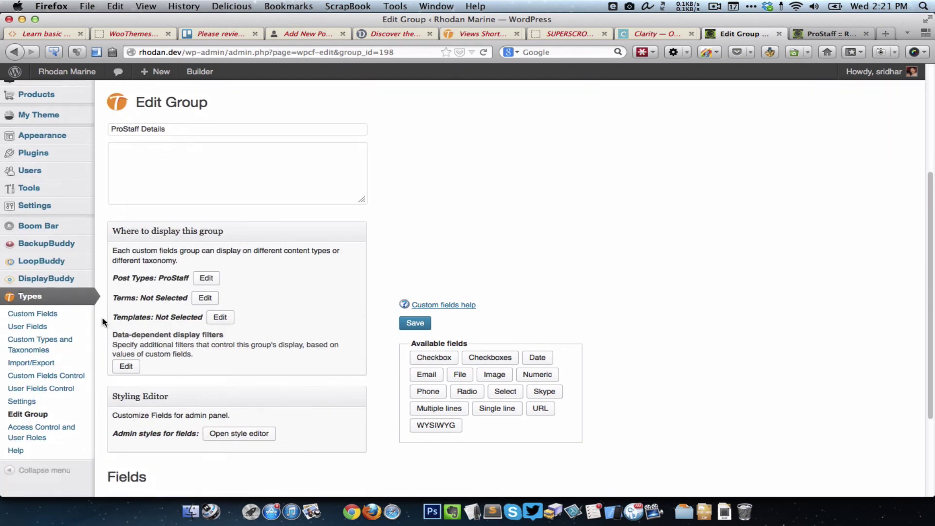
{"action": "left_click", "coordinate": [60, 348]}
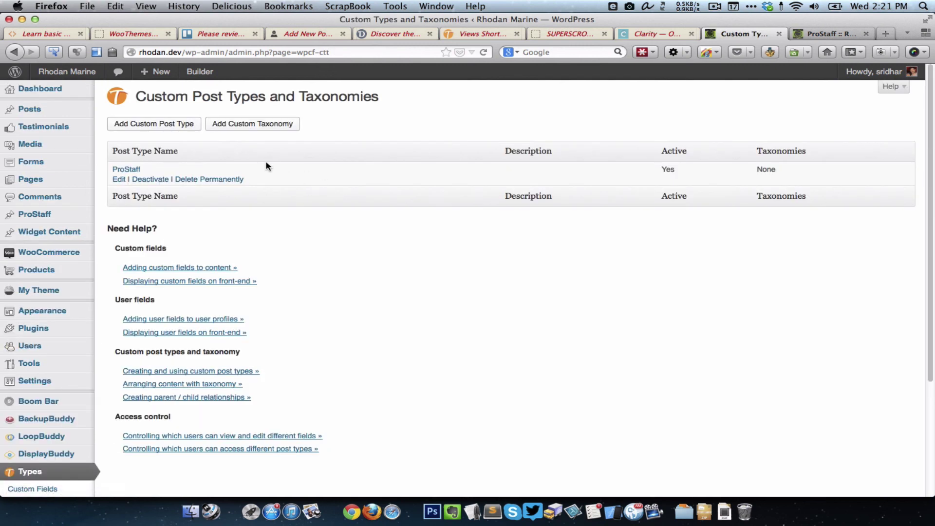
Step: Open Media > Add New in a new tab and bring up the upload file picker
{"action": "mouse_move", "coordinate": [69, 145]}
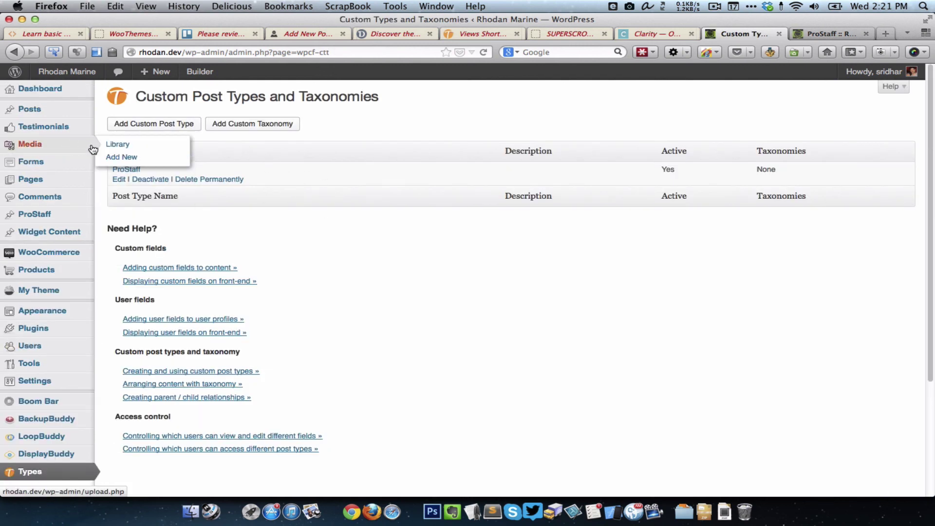
{"action": "right_click", "coordinate": [122, 159]}
{"action": "left_click", "coordinate": [158, 160]}
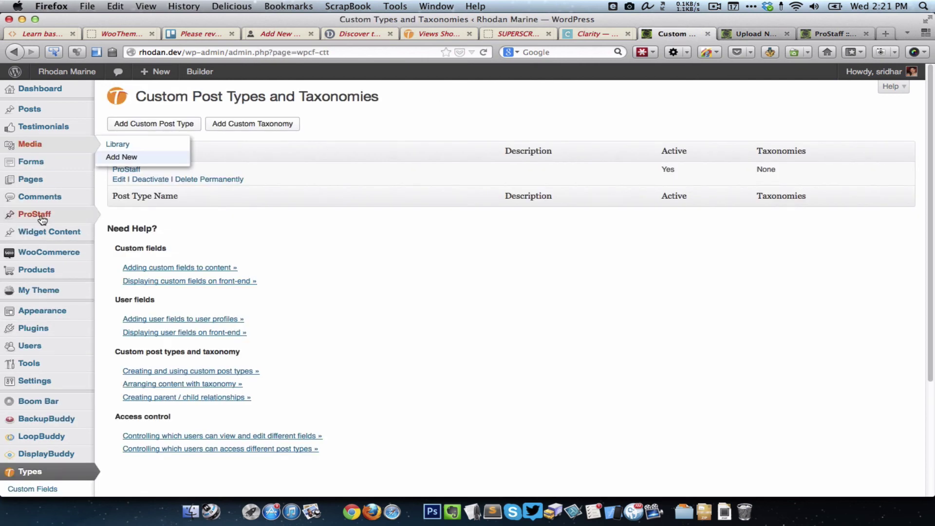
{"action": "mouse_move", "coordinate": [49, 218]}
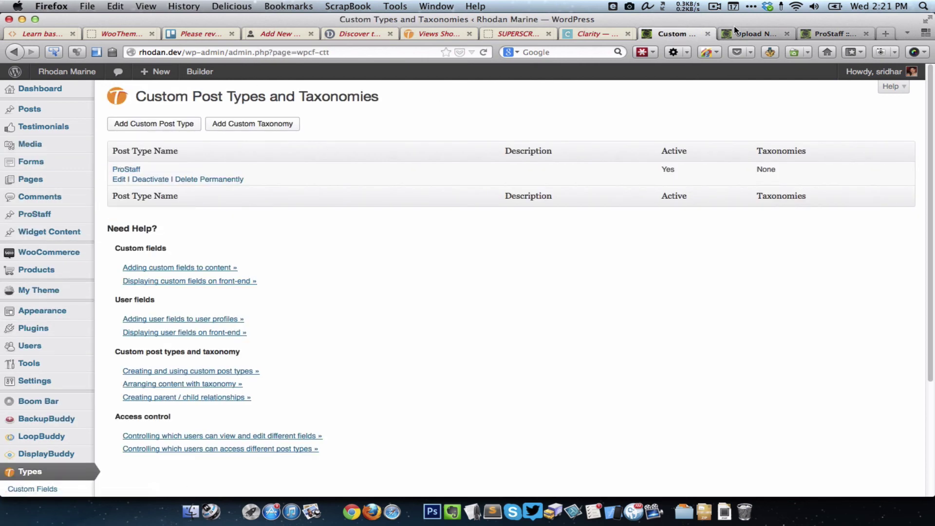
{"action": "left_click", "coordinate": [755, 34]}
{"action": "left_click", "coordinate": [502, 193]}
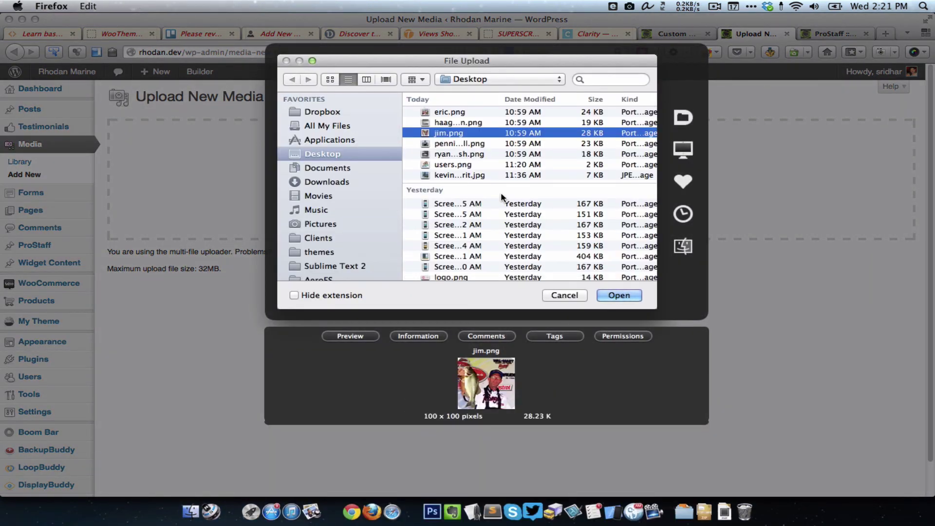
Step: Upload users.png to the media library, copy its file URL, and return to Custom Post Types
{"action": "key", "text": "Down"}
{"action": "key", "text": "Down"}
{"action": "key", "text": "Down"}
{"action": "key", "text": "Return"}
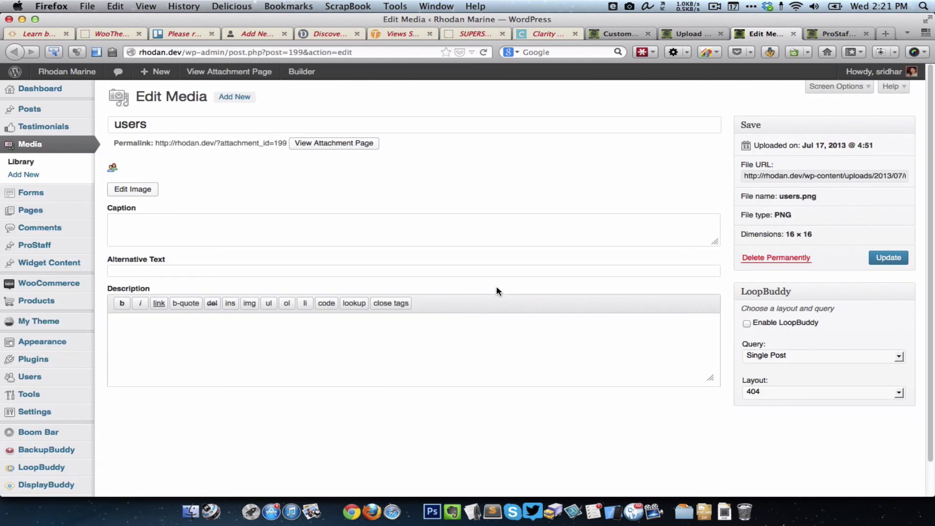
{"action": "left_click", "coordinate": [795, 176]}
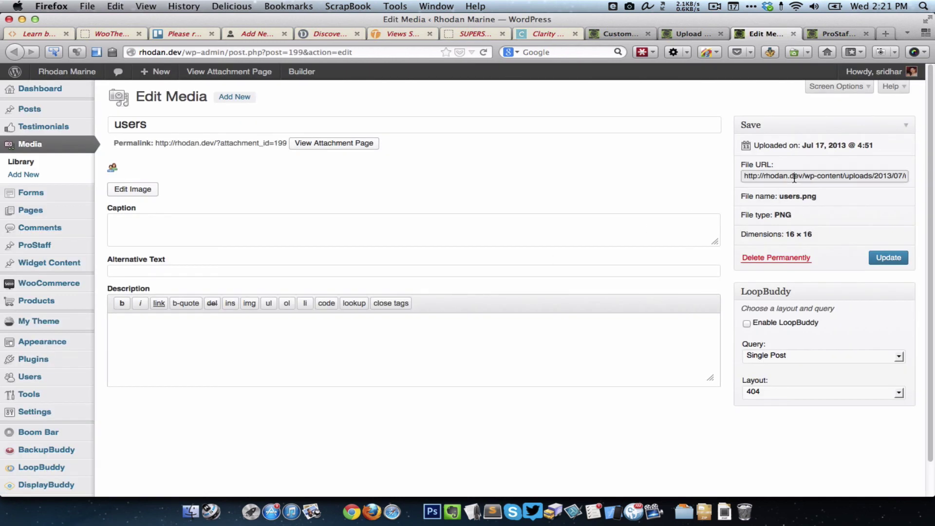
{"action": "key", "text": "super+a"}
{"action": "key", "text": "super+c"}
{"action": "key", "text": "super+w"}
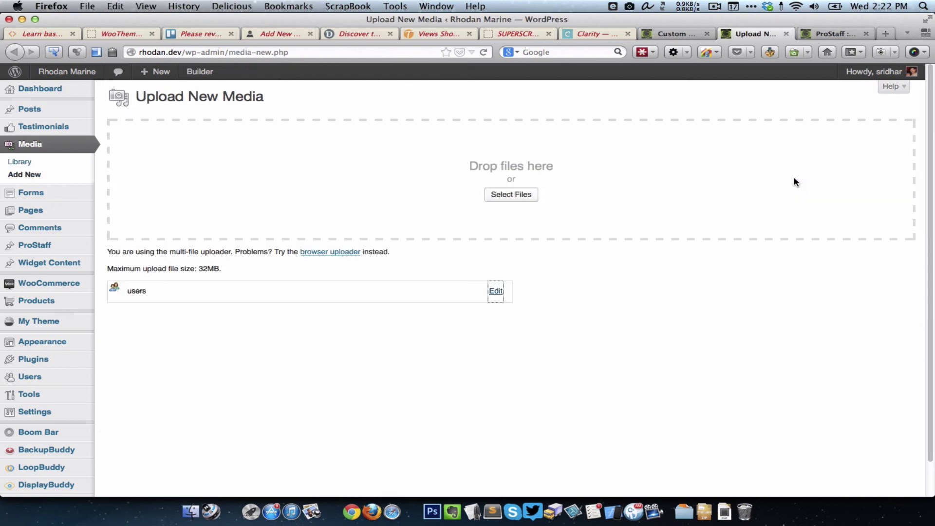
{"action": "key", "text": "super+w"}
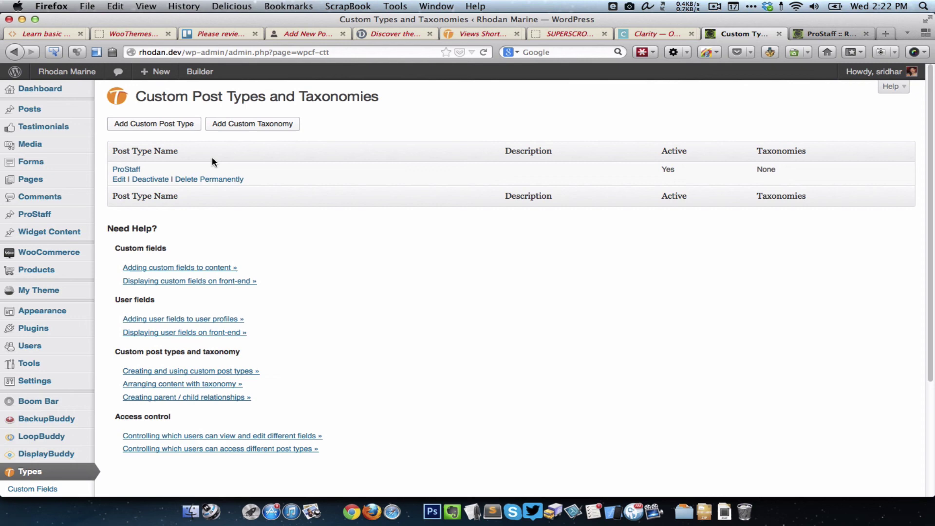
Step: Paste the users.png URL as the ProStaff post type's menu icon and save it
{"action": "left_click", "coordinate": [126, 170]}
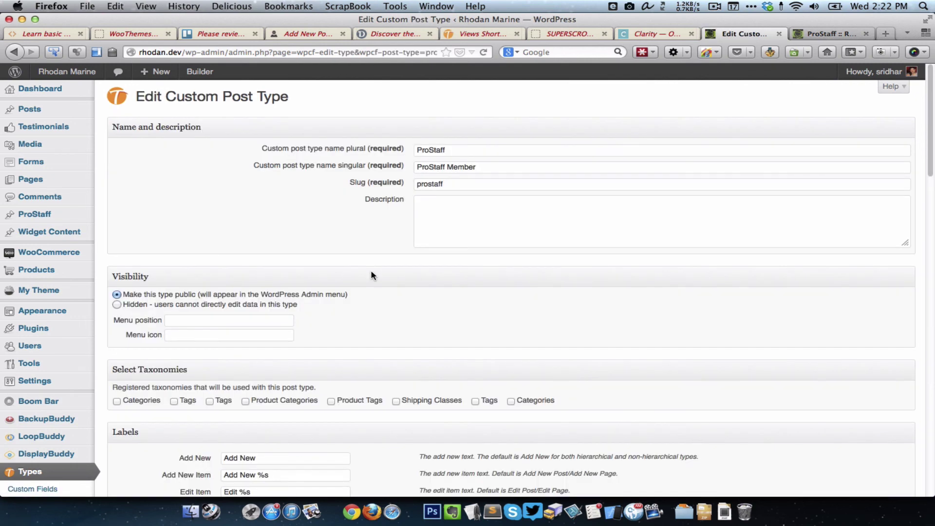
{"action": "scroll", "coordinate": [371, 275], "scroll_direction": "down", "scroll_amount": 2}
{"action": "left_click", "coordinate": [217, 282]}
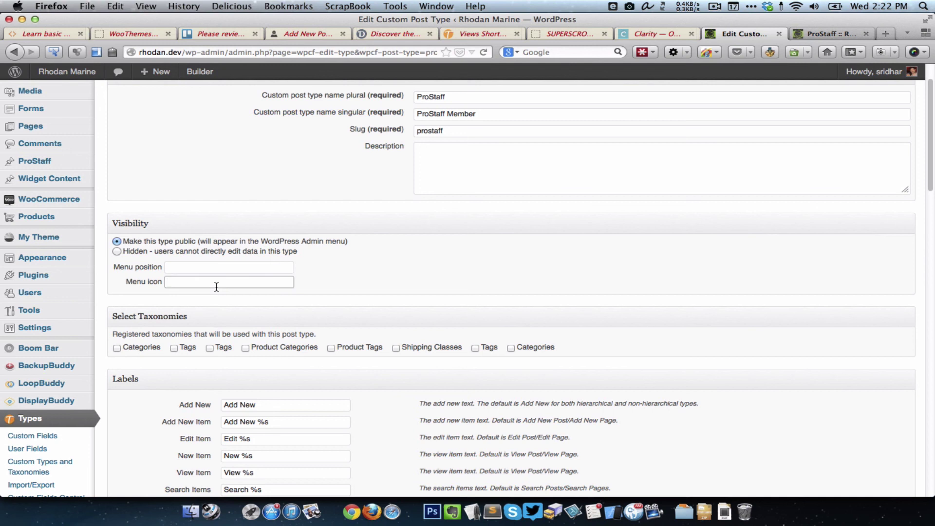
{"action": "key", "text": "super+v"}
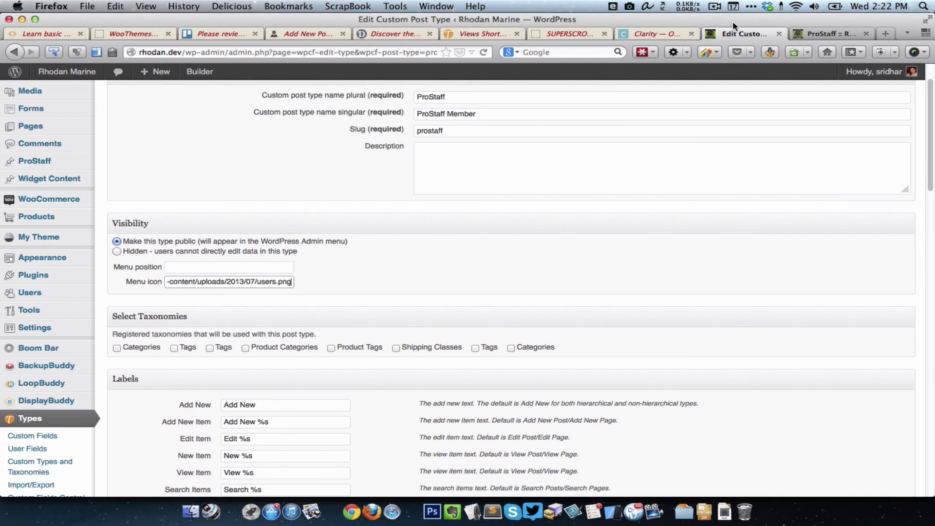
{"action": "scroll", "coordinate": [439, 293], "scroll_direction": "down", "scroll_amount": 20}
{"action": "left_click", "coordinate": [149, 452]}
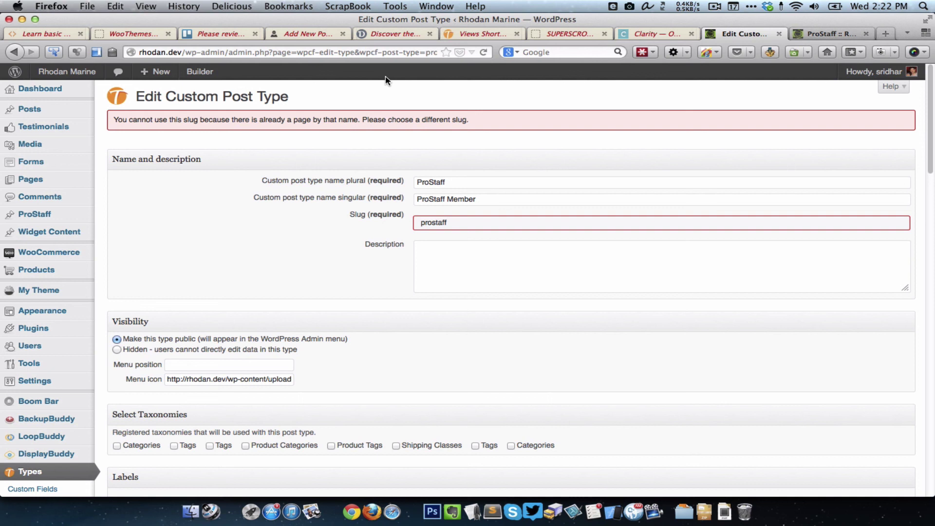
Step: Open All Pages in a new tab and search the pages for prostaff
{"action": "mouse_move", "coordinate": [95, 179]}
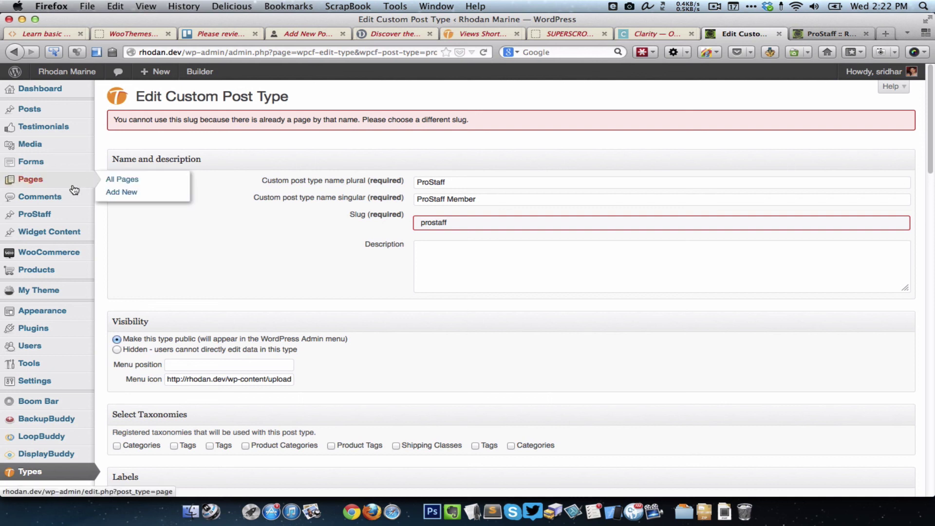
{"action": "right_click", "coordinate": [128, 182]}
{"action": "left_click", "coordinate": [168, 186]}
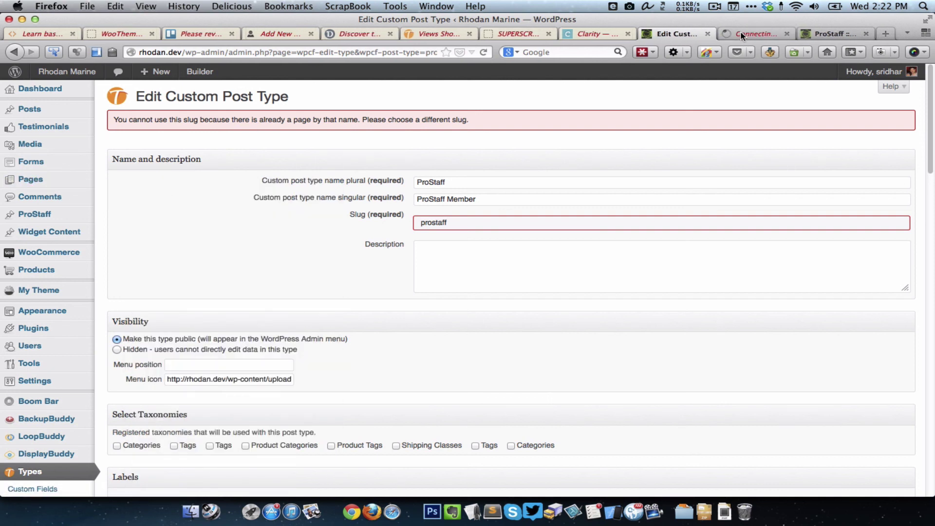
{"action": "left_click", "coordinate": [742, 35]}
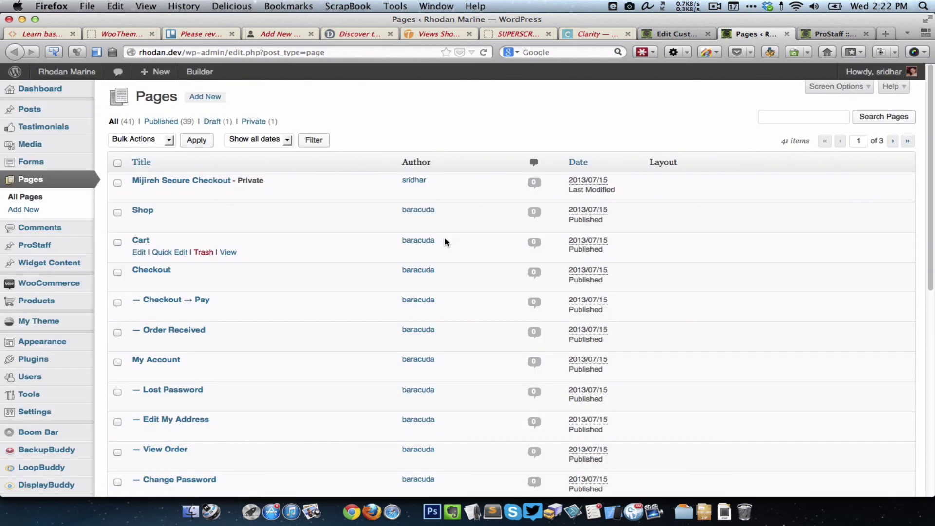
{"action": "left_click", "coordinate": [804, 117]}
{"action": "type", "text": "pr"}
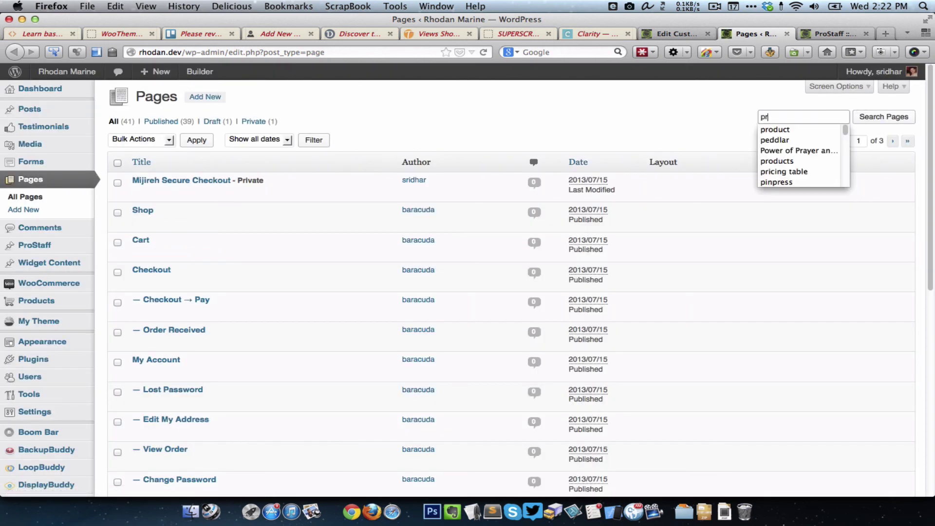
{"action": "type", "text": "o"}
{"action": "key", "text": "Down"}
{"action": "key", "text": "Down"}
{"action": "key", "text": "Down"}
{"action": "key", "text": "Return"}
{"action": "key", "text": "Return"}
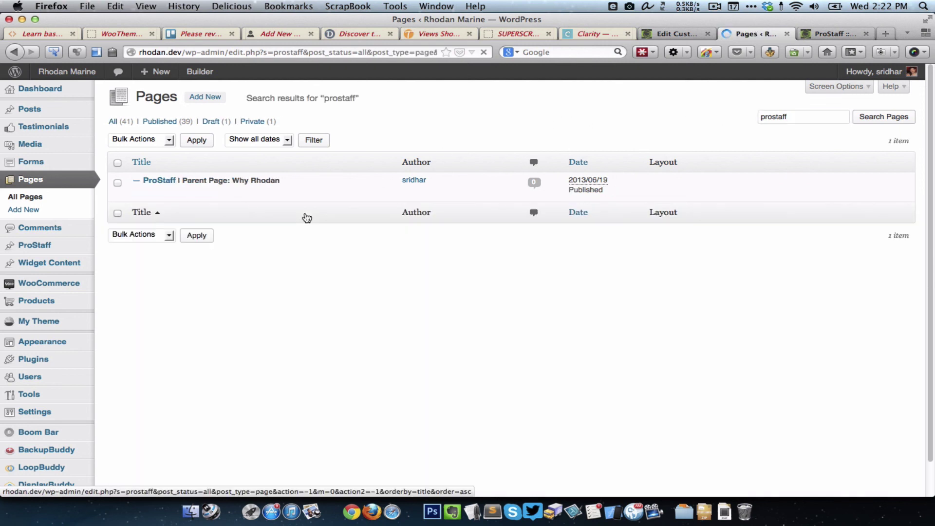
Step: Quick Edit the ProStaff page's slug to prostaff2, then save the ProStaff post type again
{"action": "left_click", "coordinate": [173, 191]}
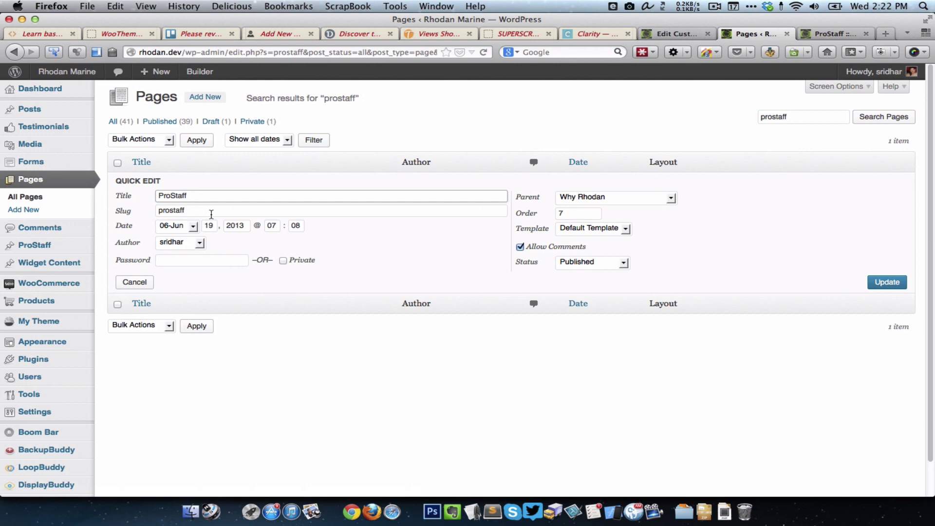
{"action": "left_click", "coordinate": [212, 214]}
{"action": "type", "text": "2"}
{"action": "key", "text": "Return"}
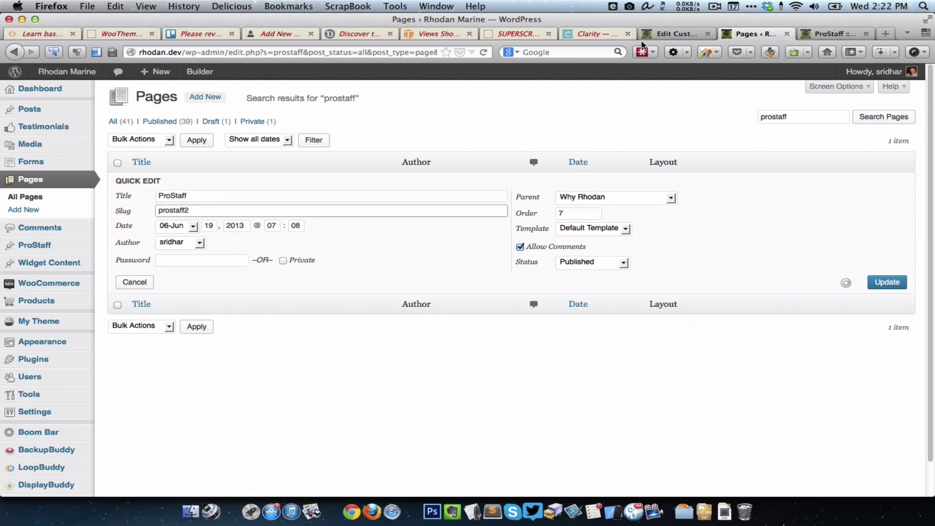
{"action": "left_click", "coordinate": [675, 33]}
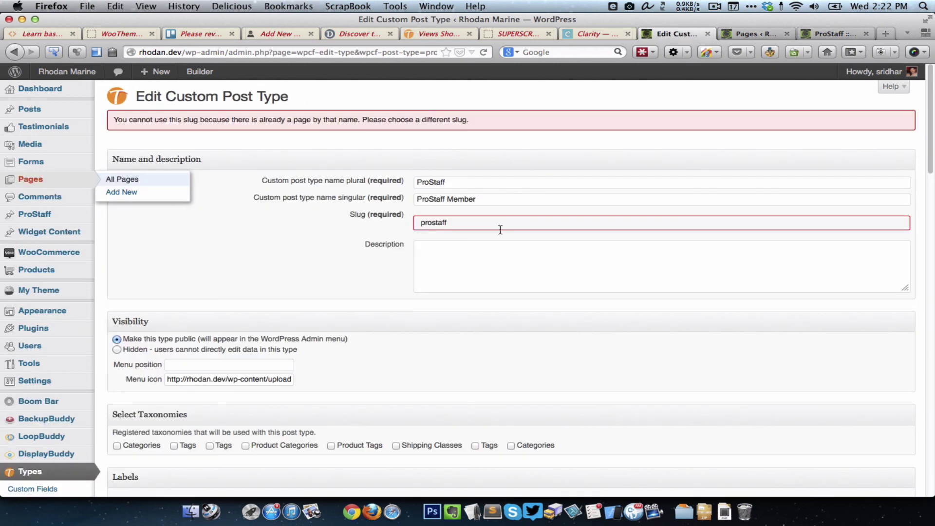
{"action": "scroll", "coordinate": [500, 229], "scroll_direction": "down", "scroll_amount": 15}
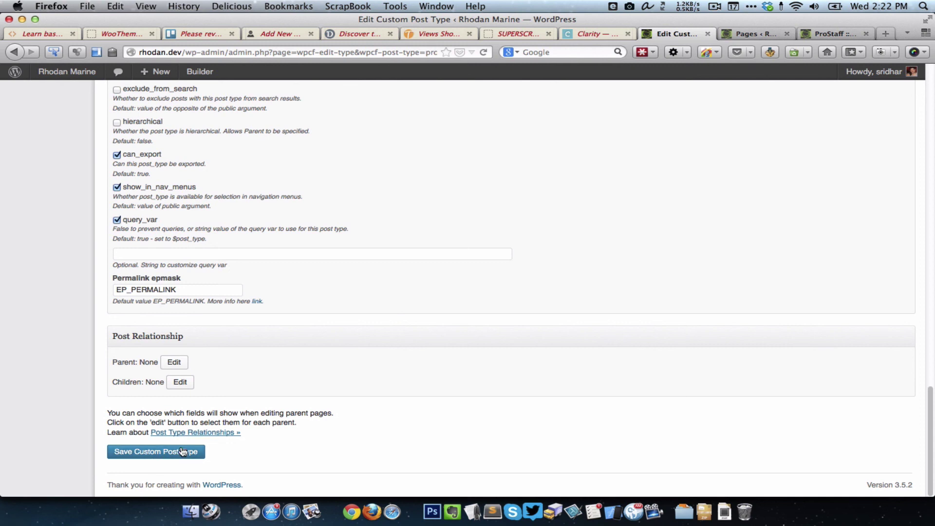
{"action": "left_click", "coordinate": [182, 451]}
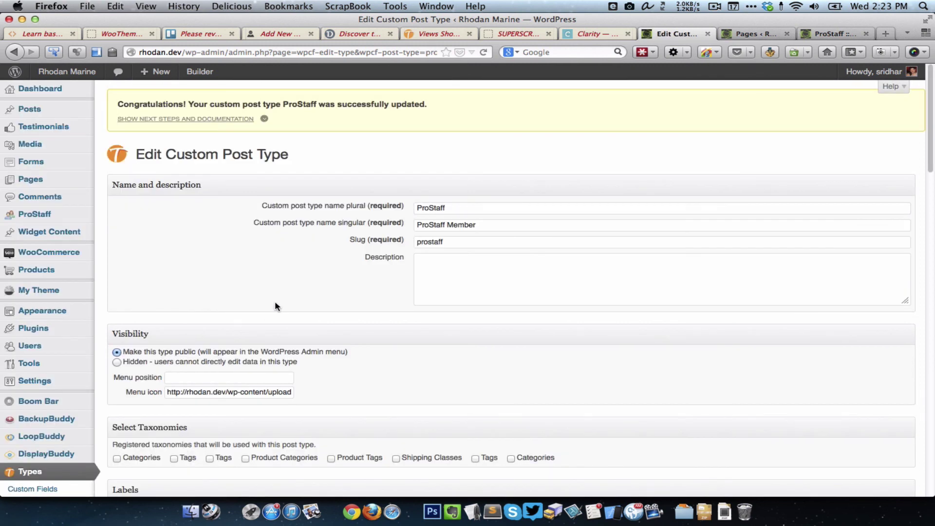
Step: Start a new ProStaff member via ProStaff > Add New
{"action": "scroll", "coordinate": [274, 301], "scroll_direction": "down", "scroll_amount": 1}
{"action": "scroll", "coordinate": [275, 301], "scroll_direction": "up", "scroll_amount": 1}
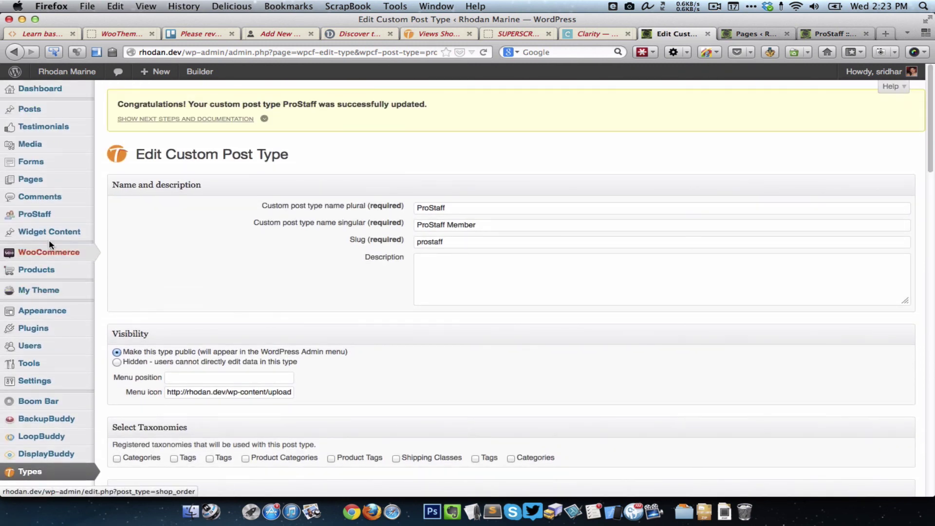
{"action": "mouse_move", "coordinate": [13, 217]}
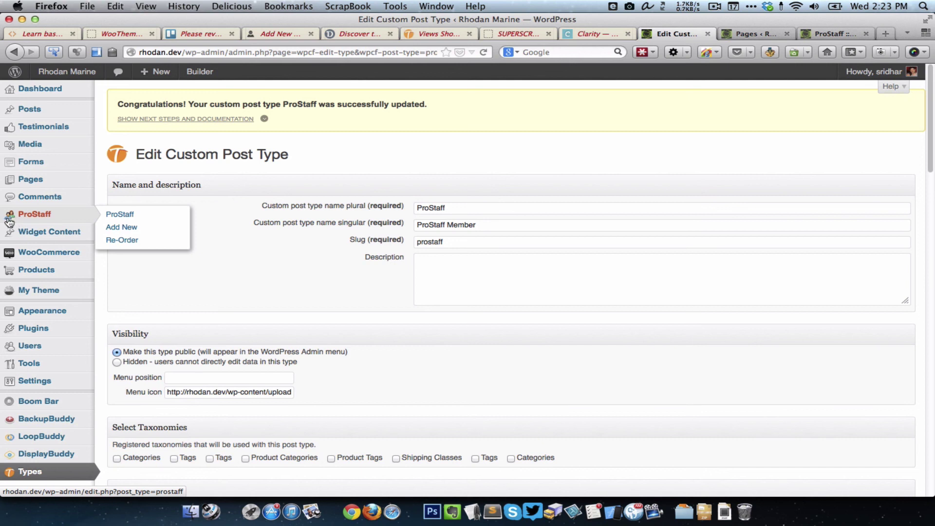
{"action": "left_click", "coordinate": [142, 229]}
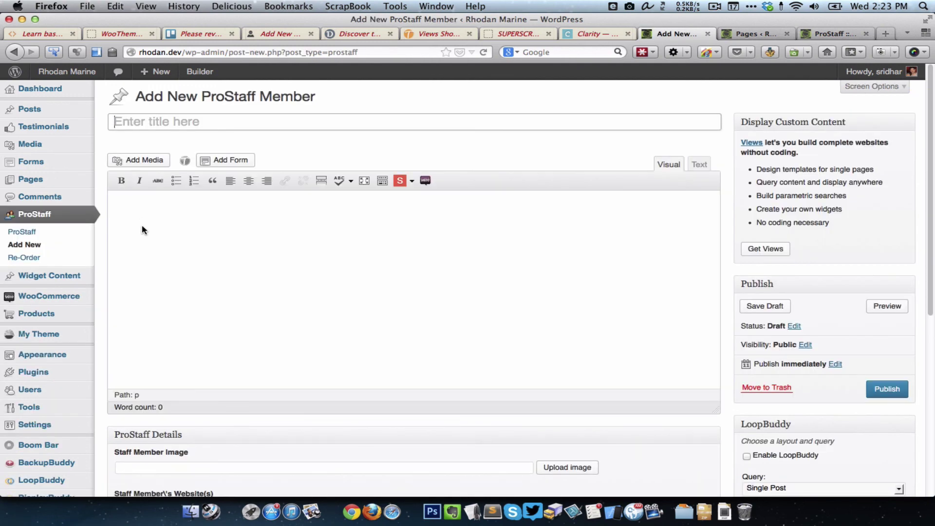
Step: Copy the first captain's heading from the staff page and paste it as the post title
{"action": "key", "text": "super+Tab"}
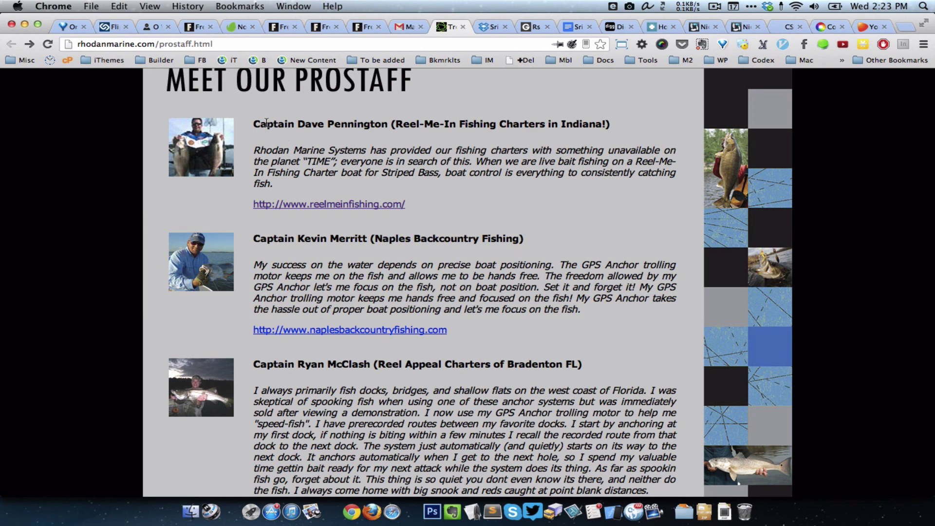
{"action": "left_click_drag", "start_coordinate": [252, 124], "coordinate": [618, 122]}
{"action": "left_click", "coordinate": [618, 110]}
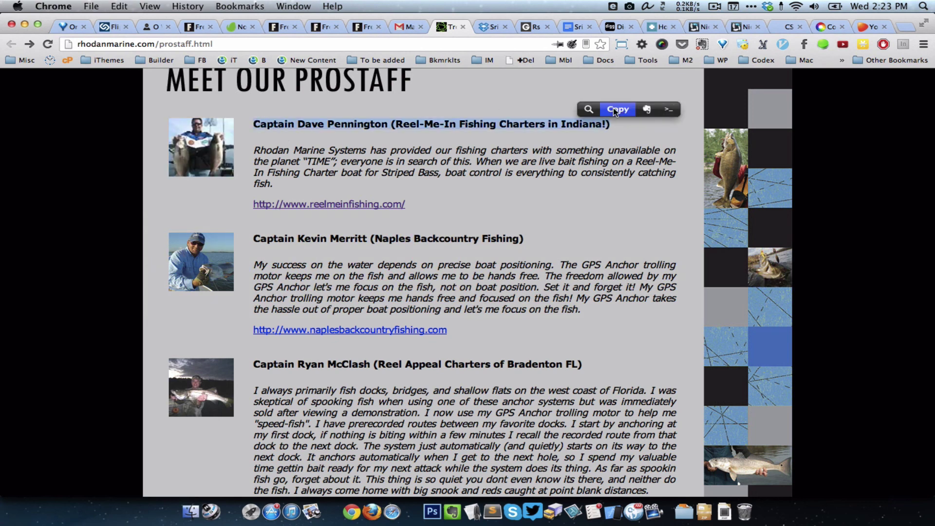
{"action": "key", "text": "super+Tab"}
{"action": "key", "text": "super+v"}
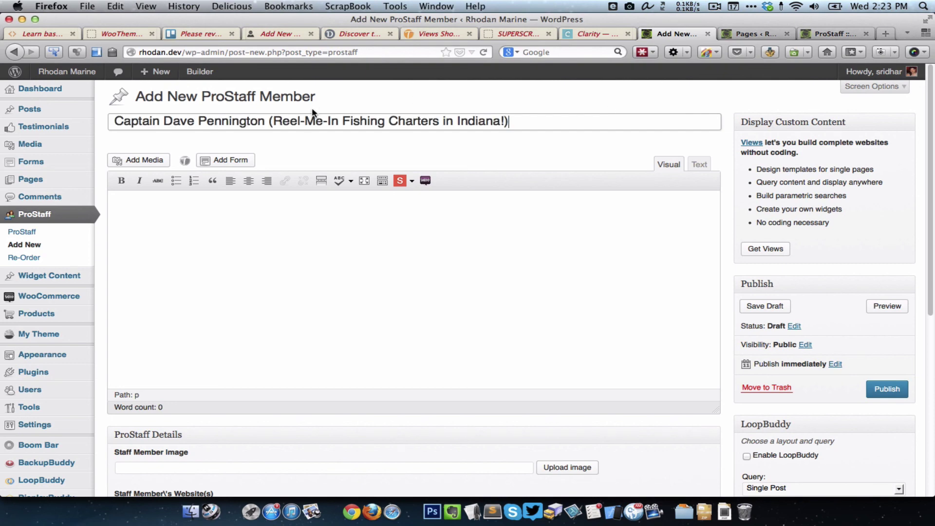
Step: Copy the captain's Rhodan Marine bio paragraph and paste it into the post body
{"action": "key", "text": "super+Tab"}
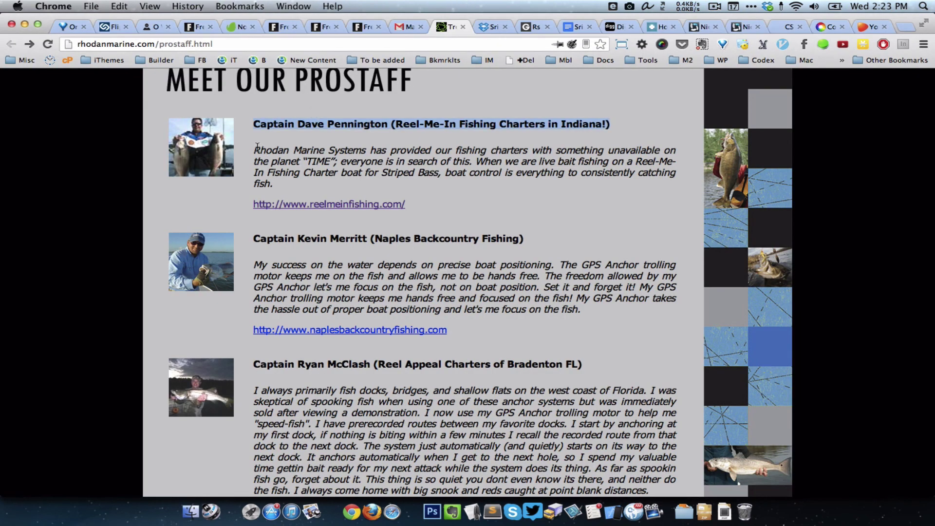
{"action": "left_click_drag", "start_coordinate": [256, 147], "coordinate": [285, 184]}
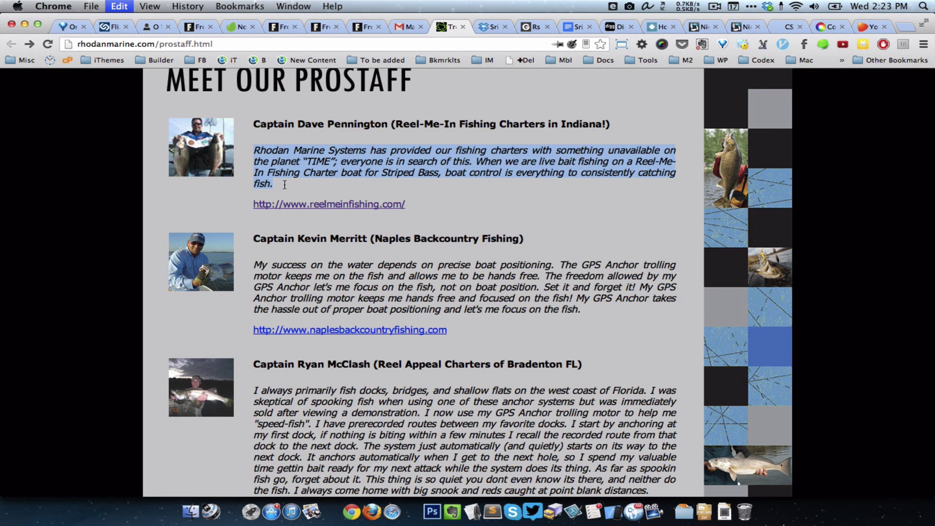
{"action": "left_click", "coordinate": [292, 199]}
{"action": "key", "text": "super+Tab"}
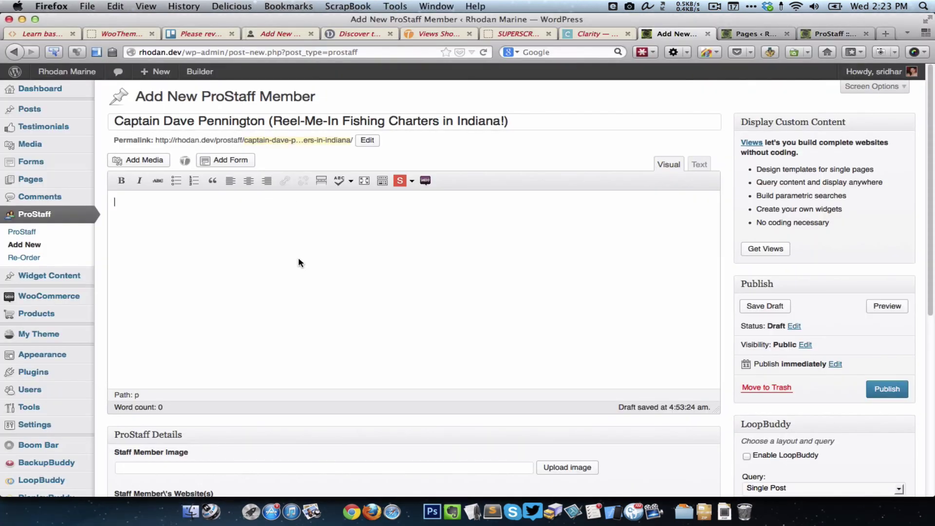
{"action": "key", "text": "super+shift+v"}
{"action": "key", "text": "1"}
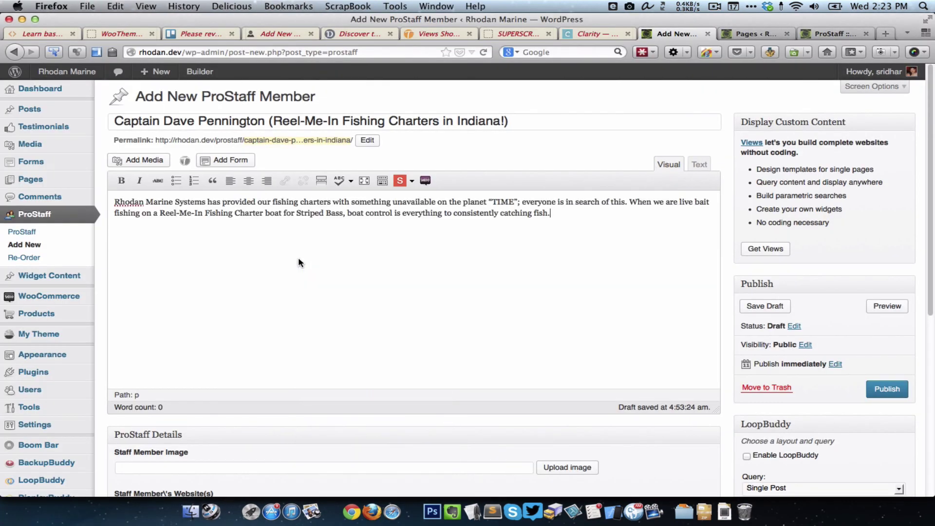
Step: Copy the captain's website link address from the staff page
{"action": "key", "text": "super+Tab"}
{"action": "left_click", "coordinate": [564, 178]}
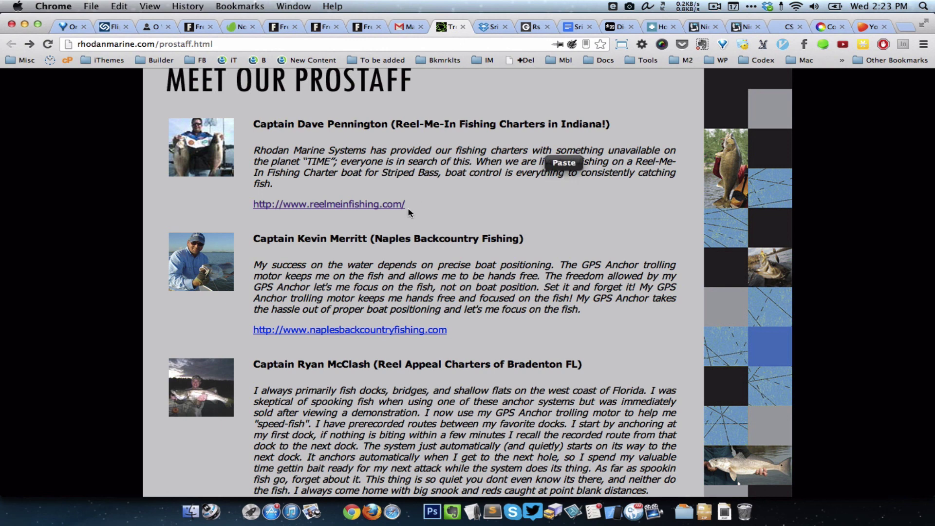
{"action": "right_click", "coordinate": [393, 207]}
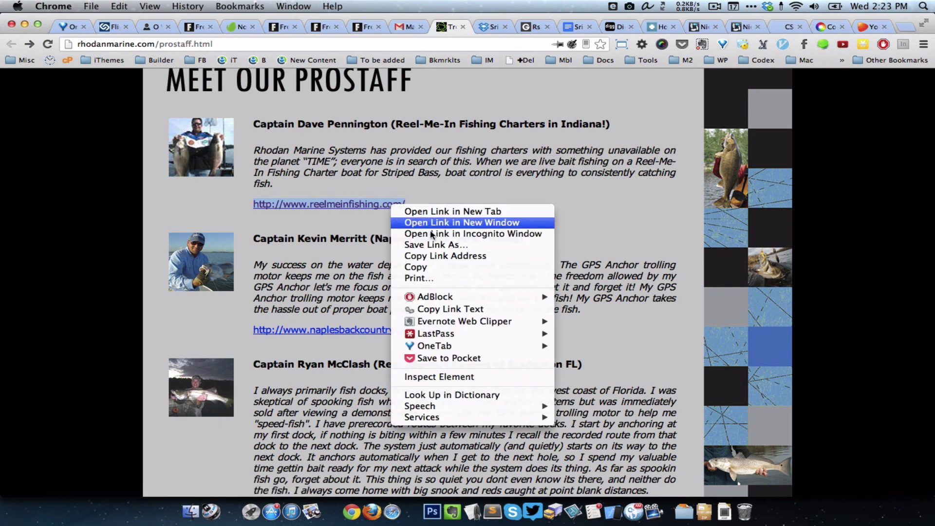
{"action": "left_click", "coordinate": [444, 257]}
{"action": "key", "text": "super+Tab"}
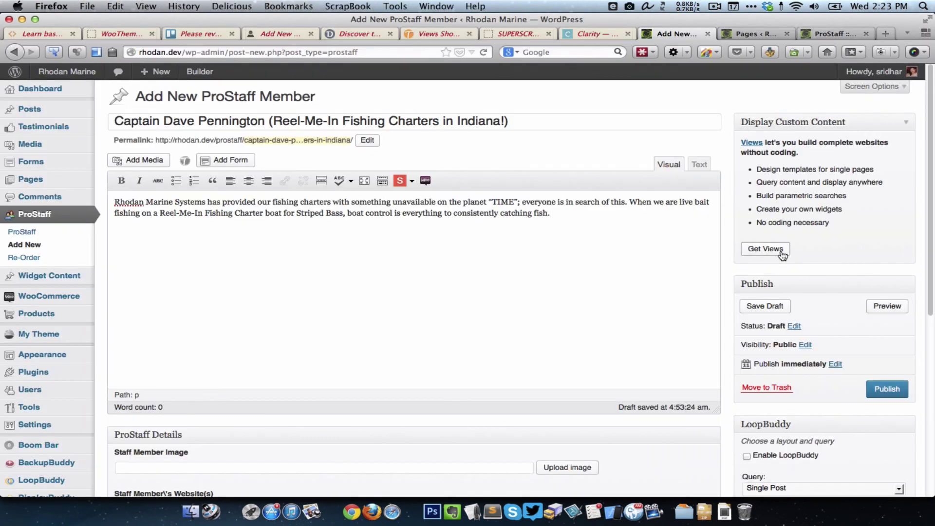
{"action": "scroll", "coordinate": [781, 249], "scroll_direction": "down", "scroll_amount": 5}
{"action": "left_click", "coordinate": [331, 291]}
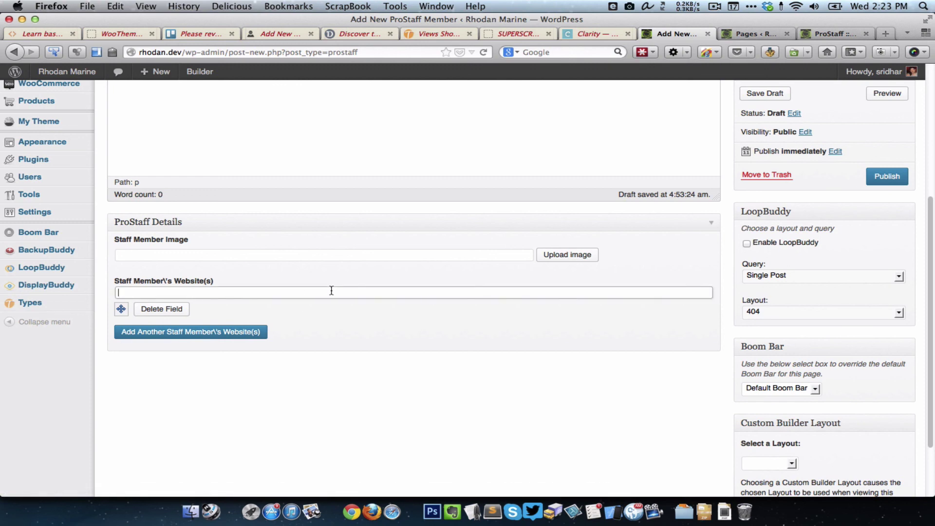
{"action": "key", "text": "super+v"}
{"action": "left_click", "coordinate": [245, 406]}
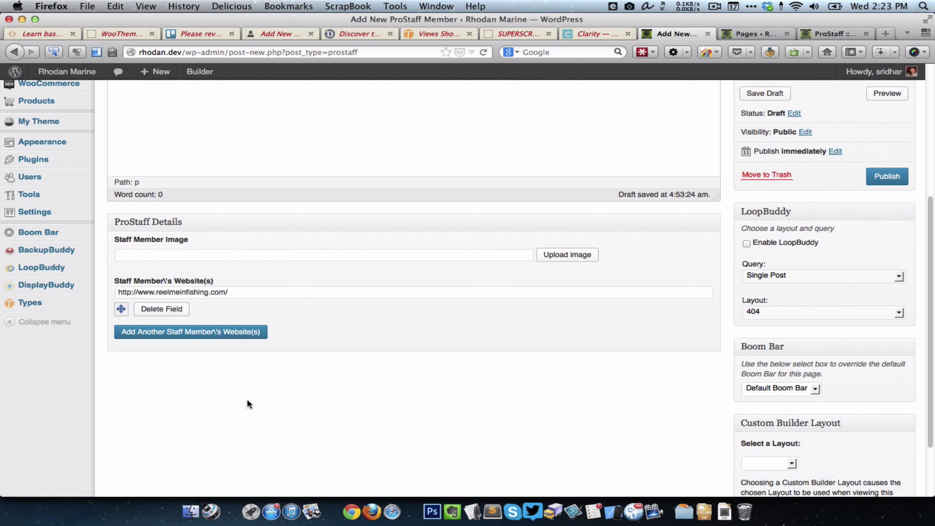
{"action": "scroll", "coordinate": [279, 398], "scroll_direction": "up", "scroll_amount": 1}
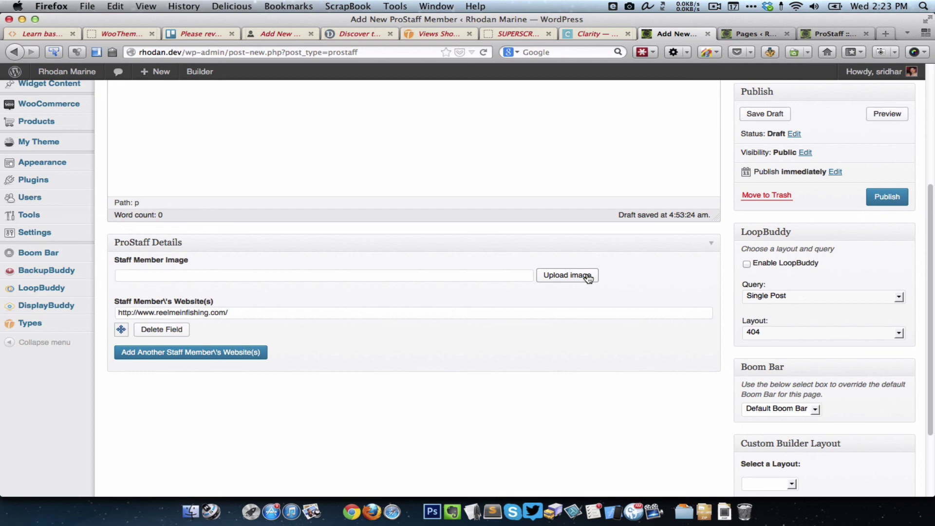
Step: Upload pennington_small.png and use it as the Staff Member Image
{"action": "left_click", "coordinate": [559, 274]}
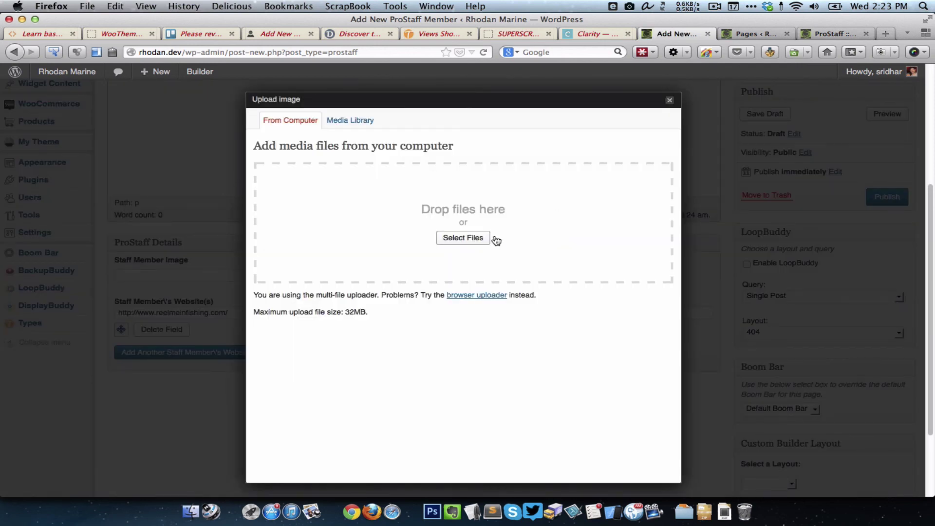
{"action": "left_click", "coordinate": [483, 246]}
{"action": "left_click", "coordinate": [507, 165]}
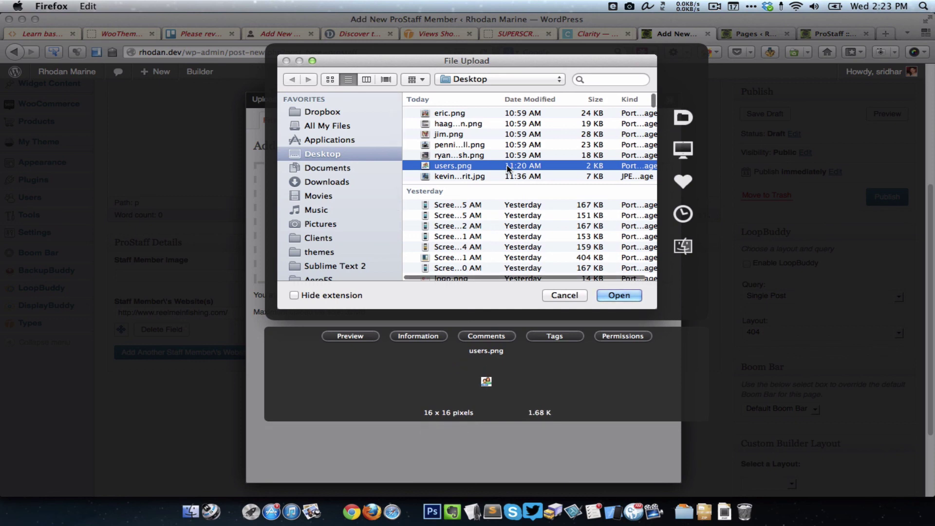
{"action": "key", "text": "Up"}
{"action": "key", "text": "Up"}
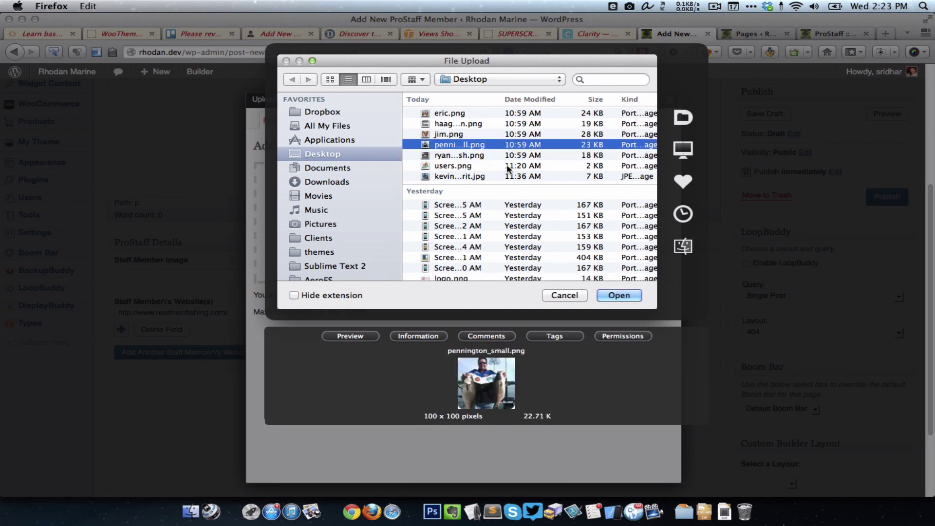
{"action": "key", "text": "Return"}
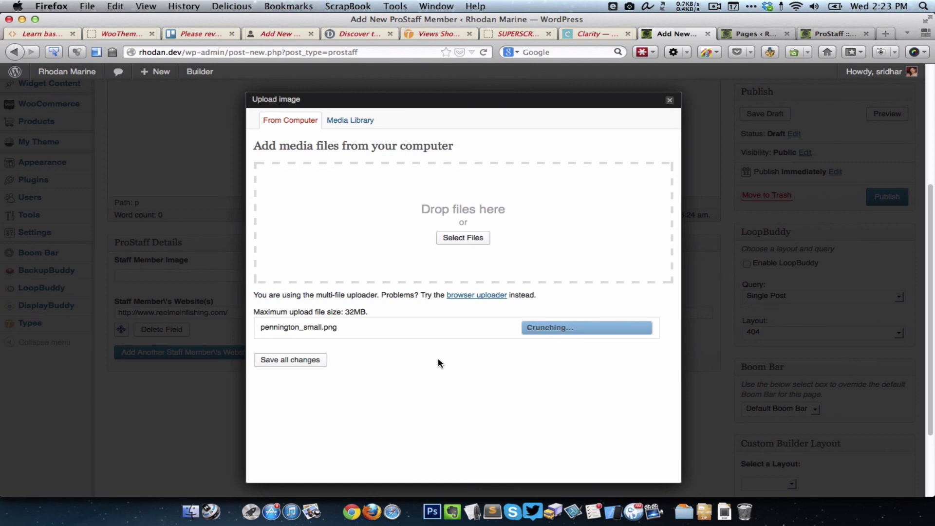
{"action": "scroll", "coordinate": [438, 358], "scroll_direction": "down", "scroll_amount": 3}
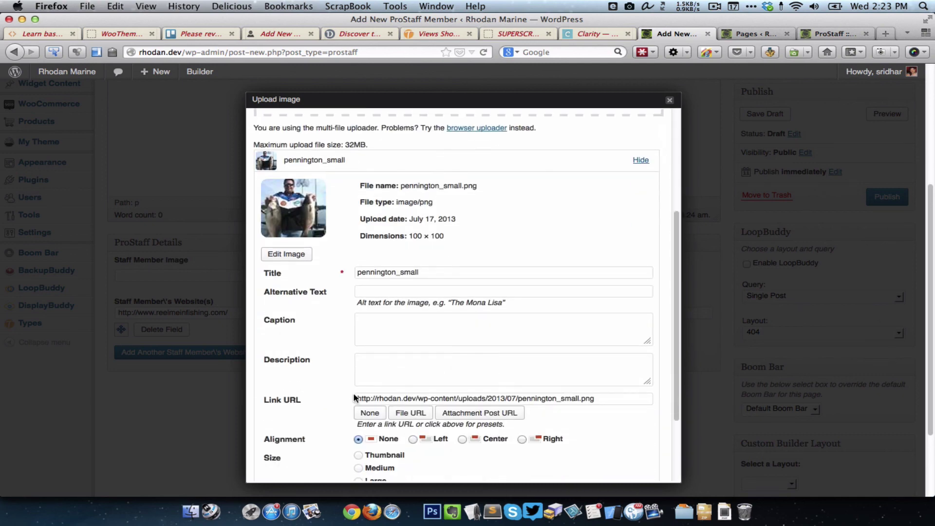
{"action": "scroll", "coordinate": [354, 398], "scroll_direction": "down", "scroll_amount": 3}
{"action": "left_click", "coordinate": [399, 420]}
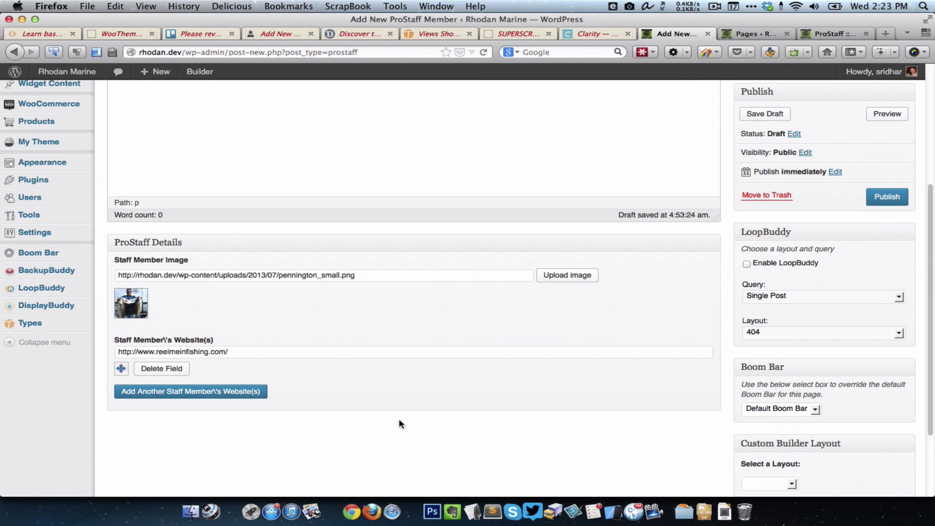
{"action": "scroll", "coordinate": [399, 422], "scroll_direction": "up", "scroll_amount": 2}
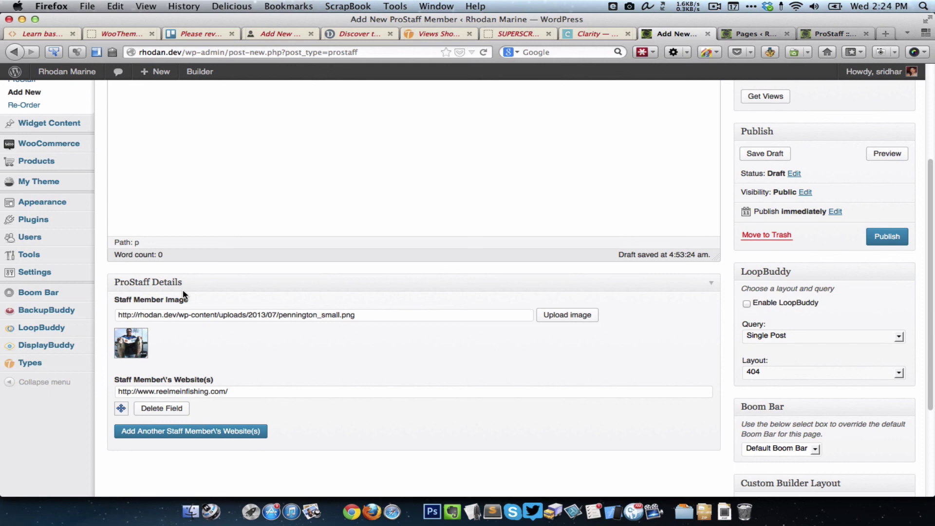
{"action": "scroll", "coordinate": [212, 269], "scroll_direction": "up", "scroll_amount": 8}
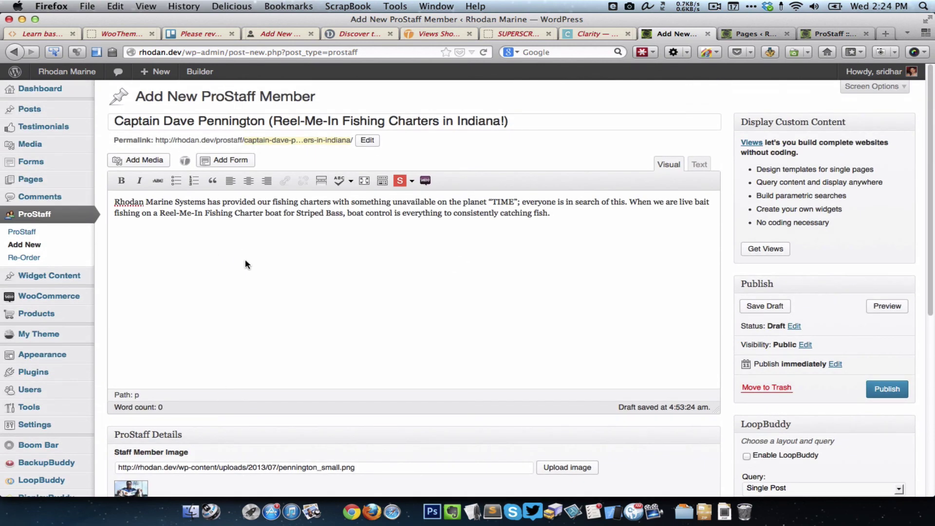
{"action": "scroll", "coordinate": [245, 263], "scroll_direction": "down", "scroll_amount": 10}
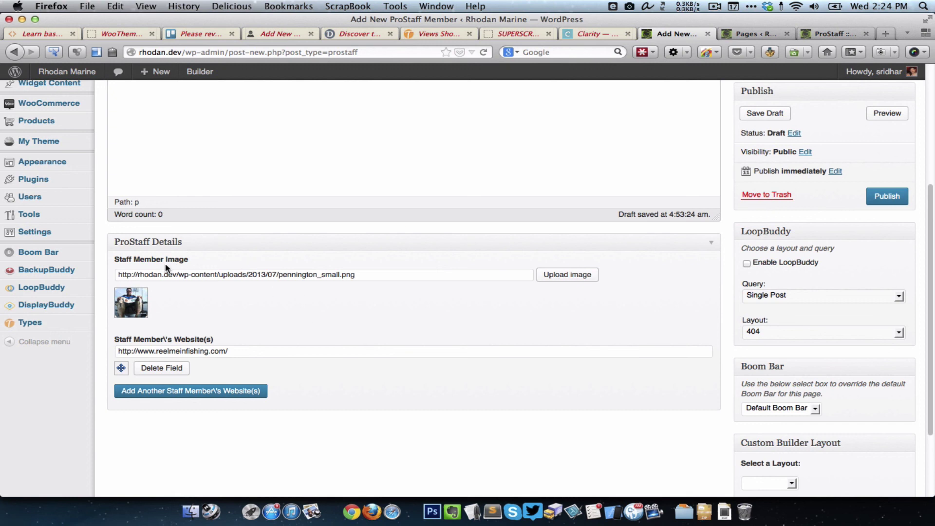